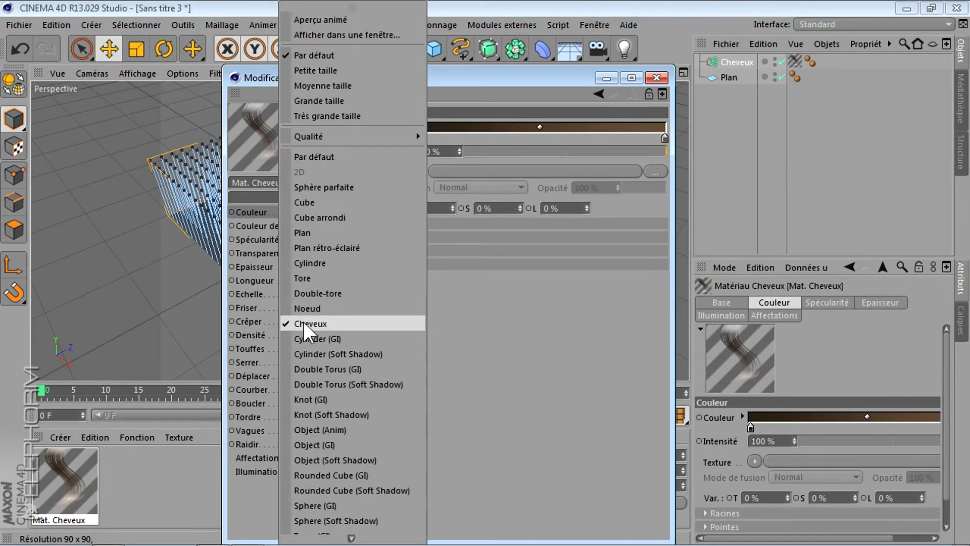
Step: Turn off the Spécularité channel of the hair material
click(242, 141)
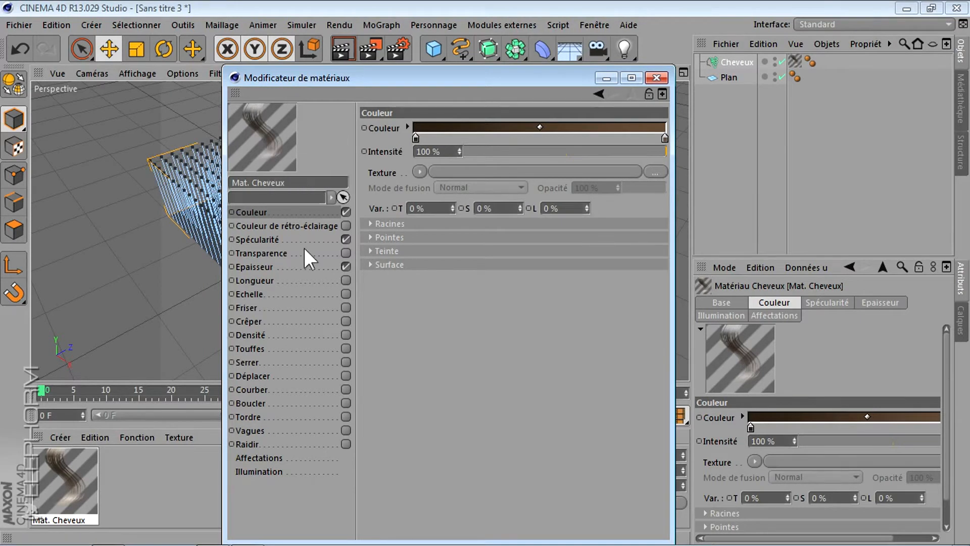
click(257, 237)
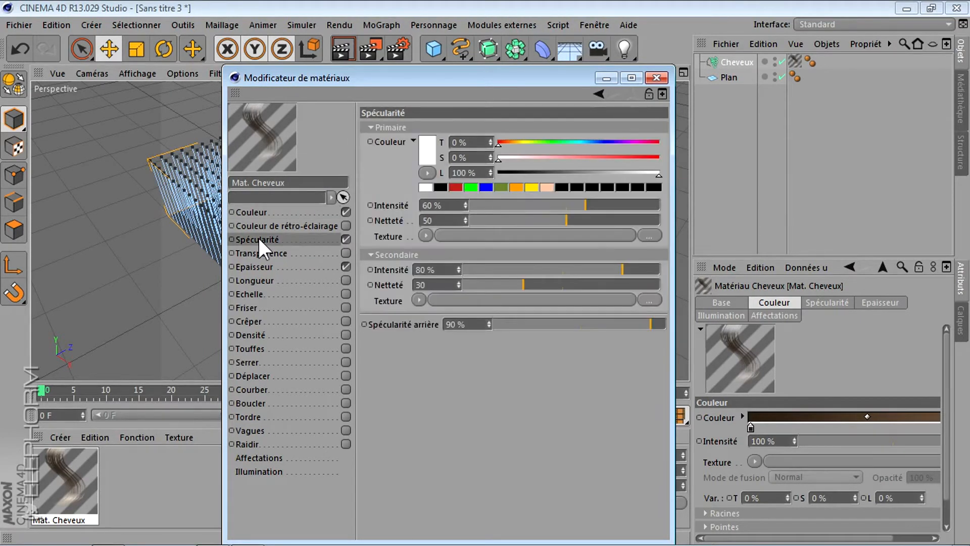
click(345, 239)
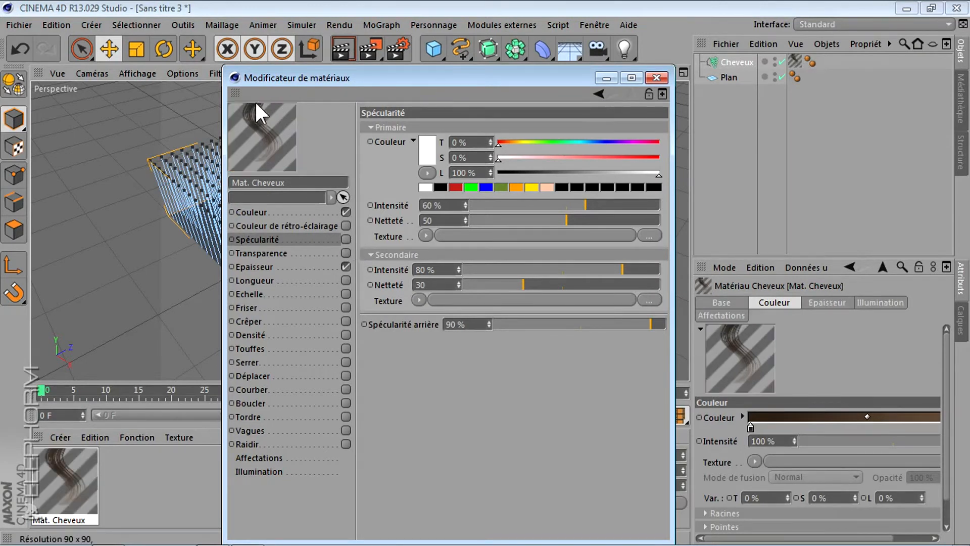
Step: Enlarge the material preview to Très grande taille and shift the material editor aside
right_click(273, 132)
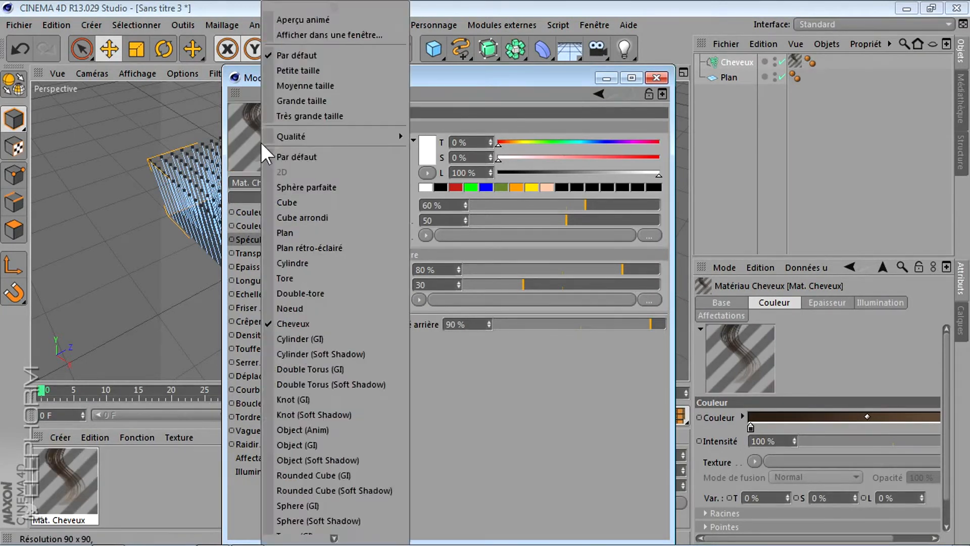
click(299, 111)
drag(288, 77, 231, 49)
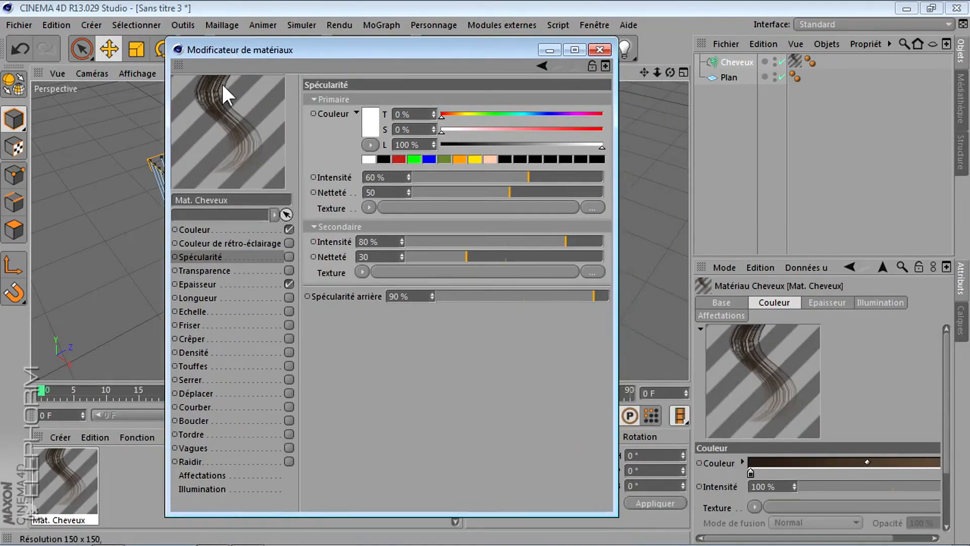
Step: Recolor the end knot of the Couleur gradient green with T 40% and S 55%, in a widened material editor
click(195, 229)
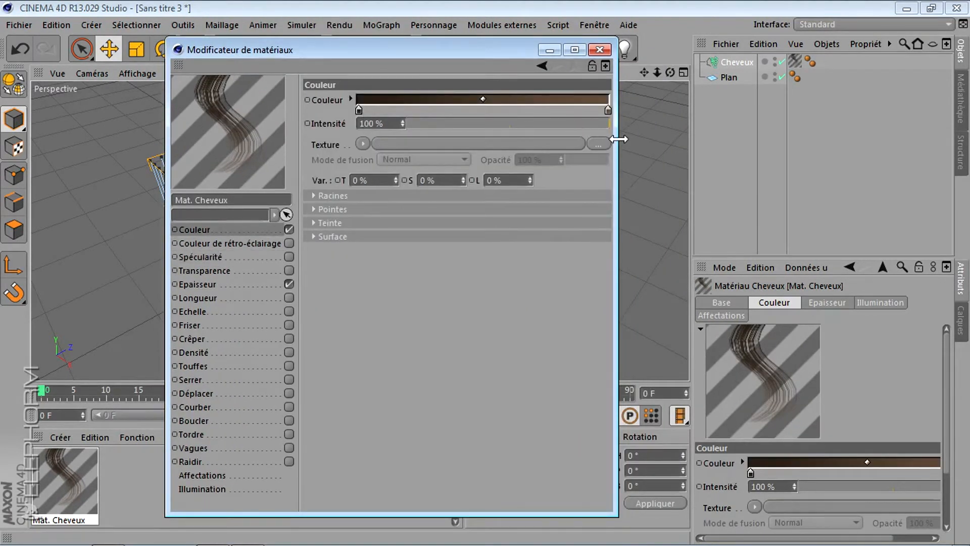
drag(617, 137, 691, 142)
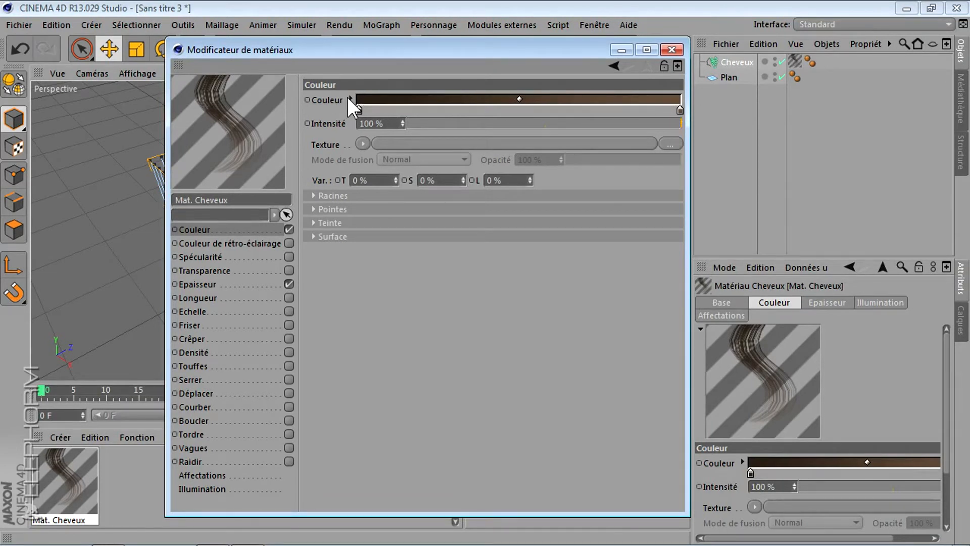
click(349, 98)
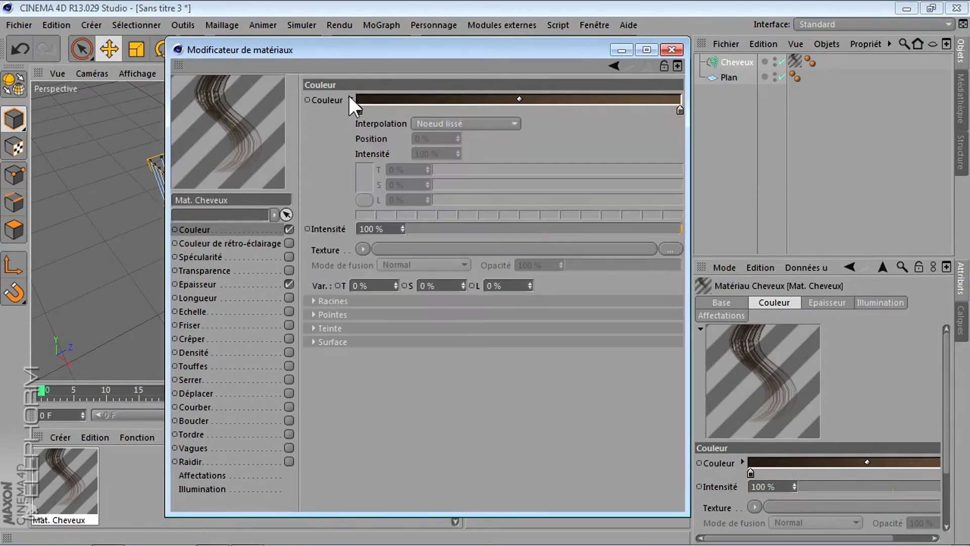
click(680, 110)
click(533, 170)
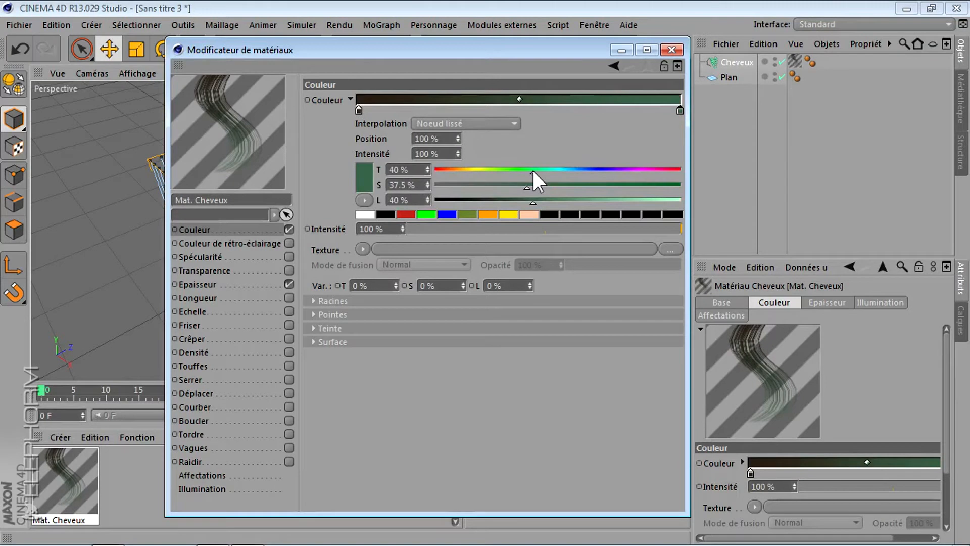
click(570, 185)
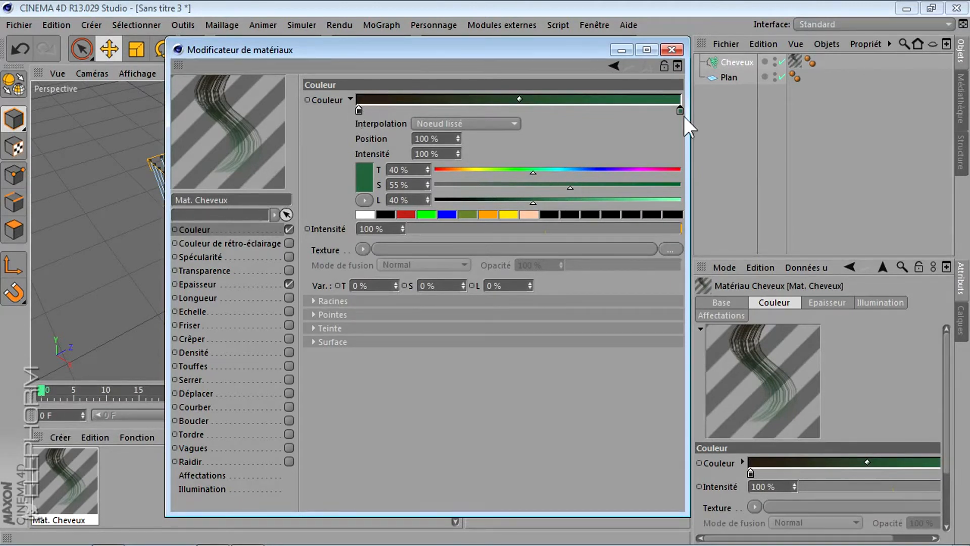
Step: Reposition the green gradient knot at about 44% and set its color to T 31% and L 50%
drag(680, 108, 502, 110)
drag(532, 202, 558, 199)
drag(513, 169, 510, 168)
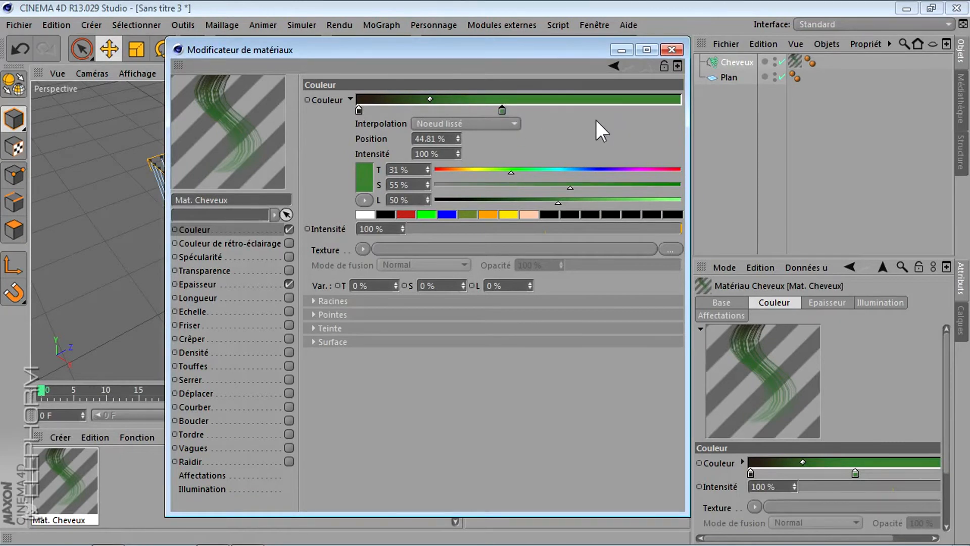
drag(503, 111, 500, 111)
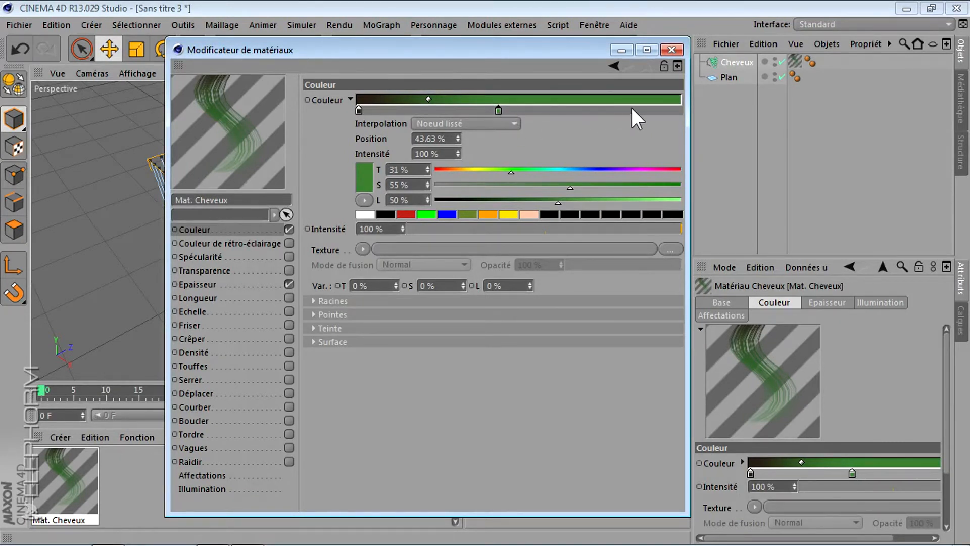
Step: Add a light green knot at 100% of the color gradient with T 25% and L 87%
click(664, 109)
drag(664, 109, 681, 110)
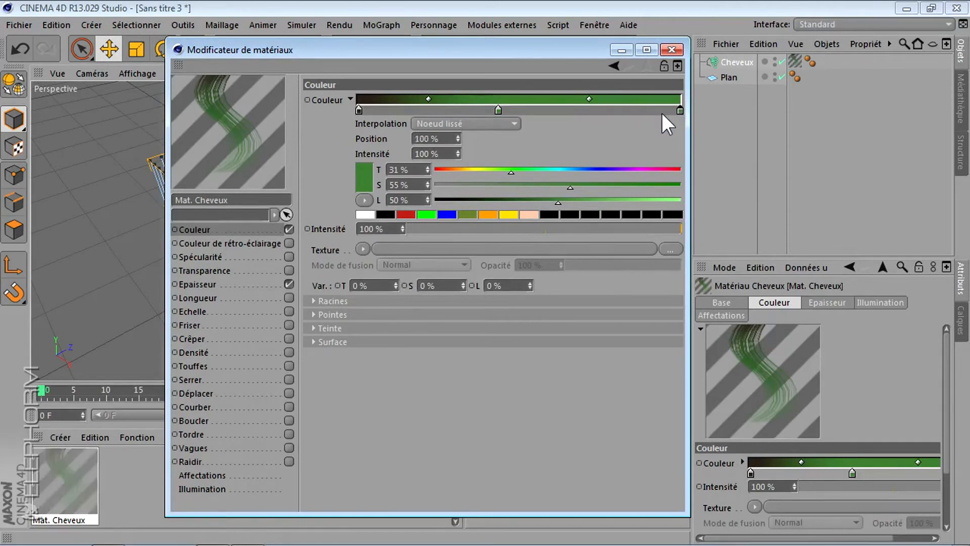
click(639, 202)
drag(510, 171, 495, 171)
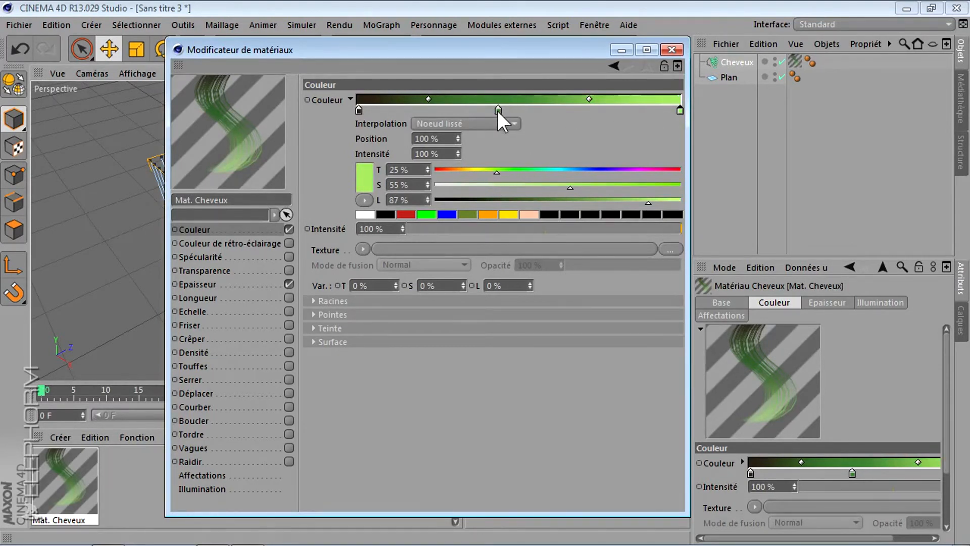
Step: Add a gradient knot at about 20%, between the dark start and the middle green, using the olive green swatch
drag(498, 111, 499, 110)
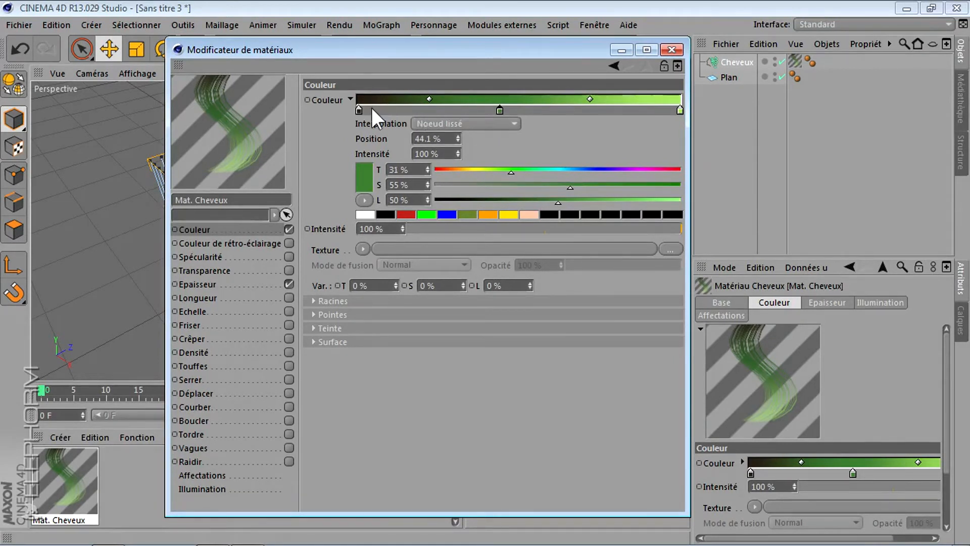
click(414, 109)
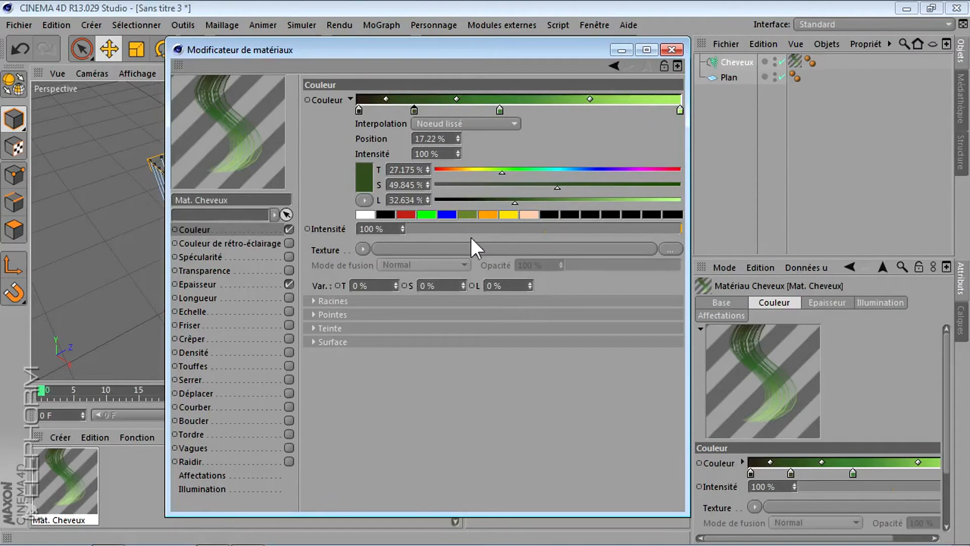
click(468, 215)
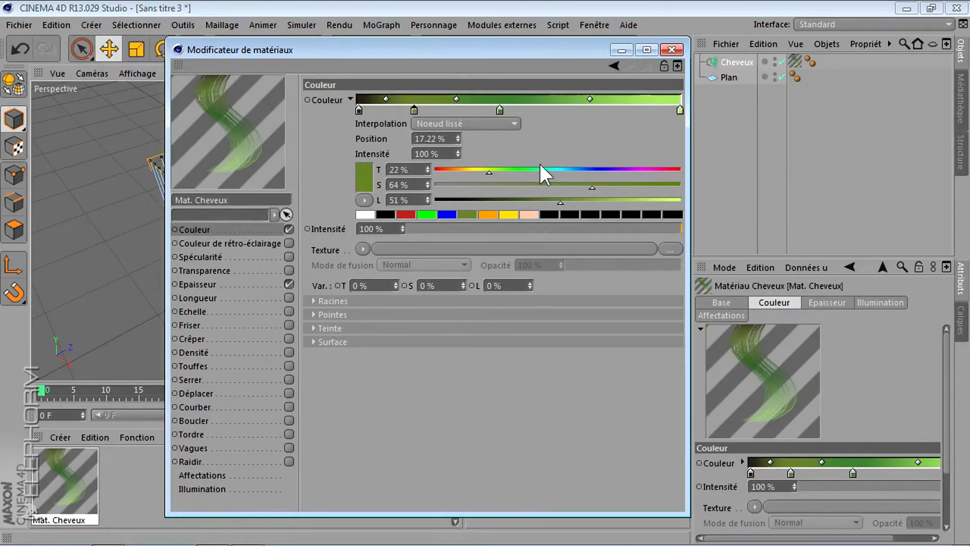
drag(413, 109, 423, 109)
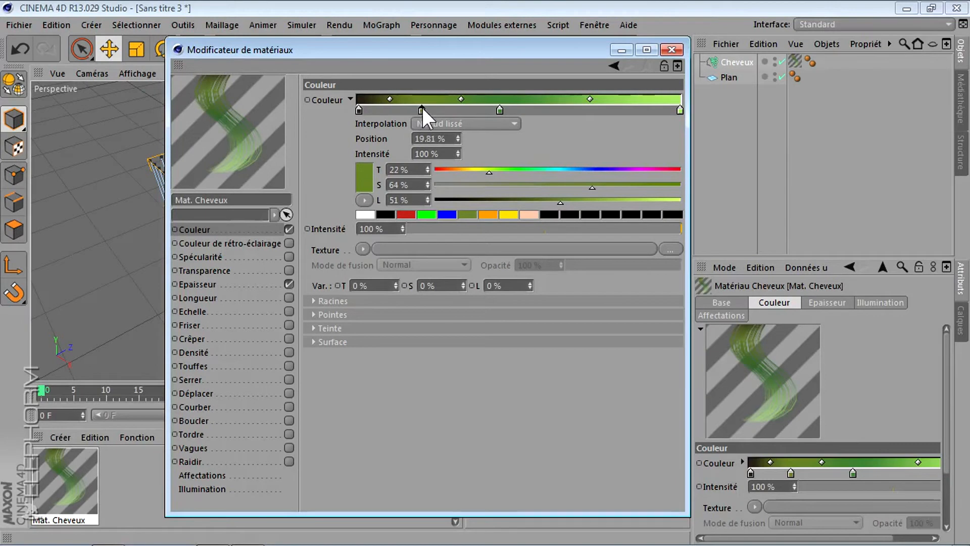
Step: Brighten the gradient's start knot to a medium brown by raising its L value
click(360, 110)
drag(537, 201, 565, 199)
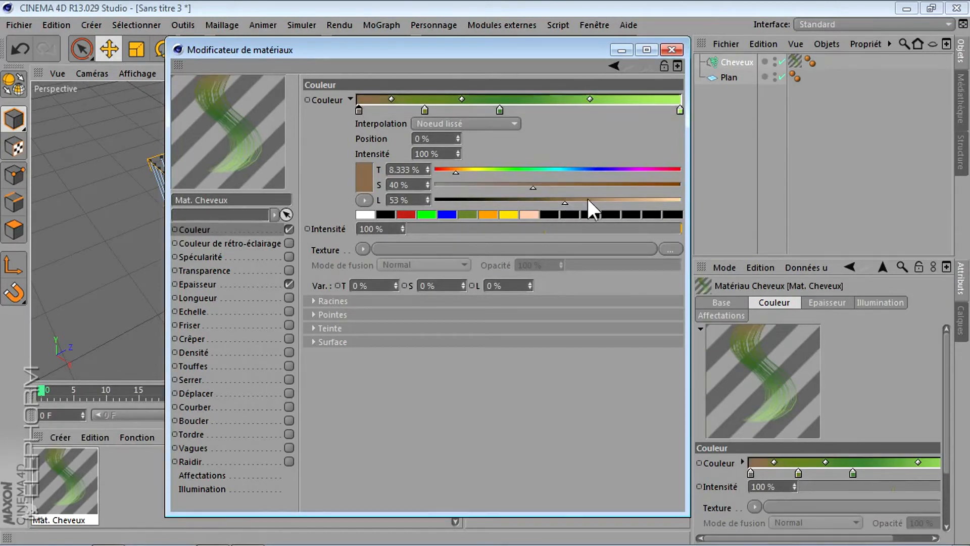
drag(564, 203, 554, 201)
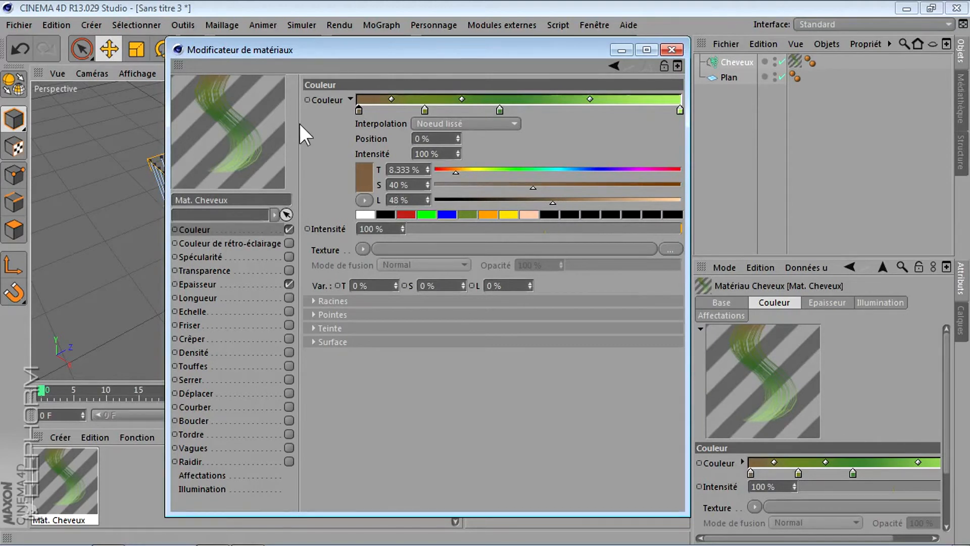
drag(552, 200, 526, 198)
Step: Reposition the olive green gradient knot at about 14% and darken it to L 44%
click(392, 98)
drag(426, 108, 405, 110)
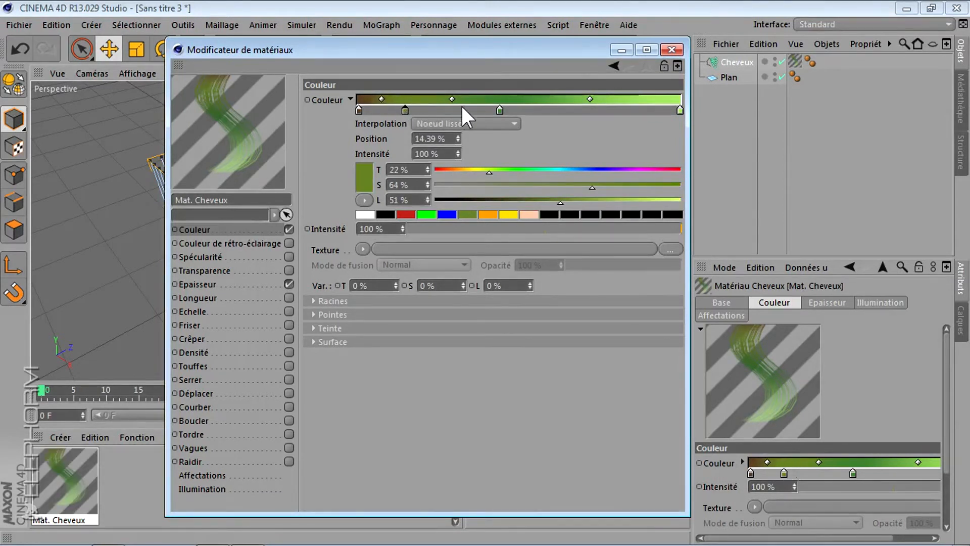
drag(560, 201, 544, 201)
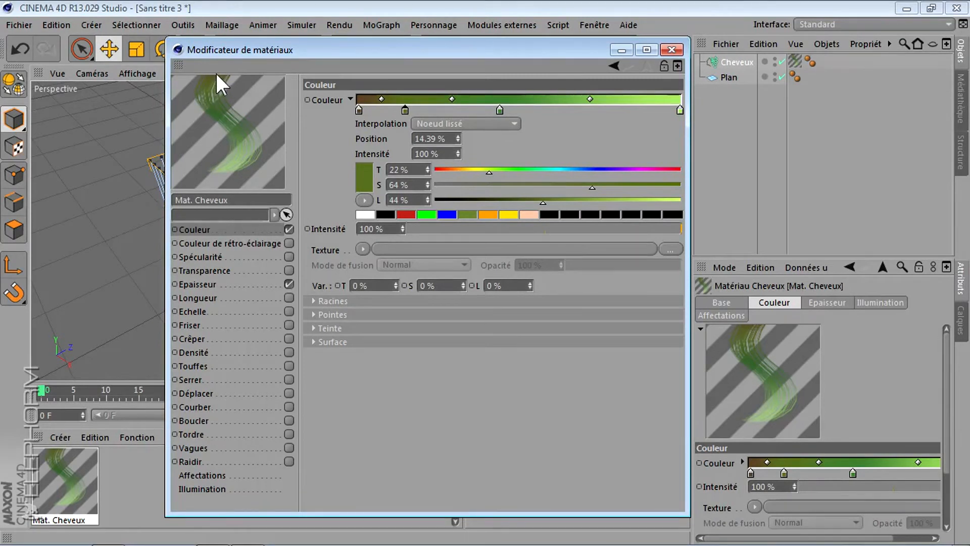
Step: Uncover the perspective view and render it to check the green gradient on the hair
drag(227, 47, 405, 61)
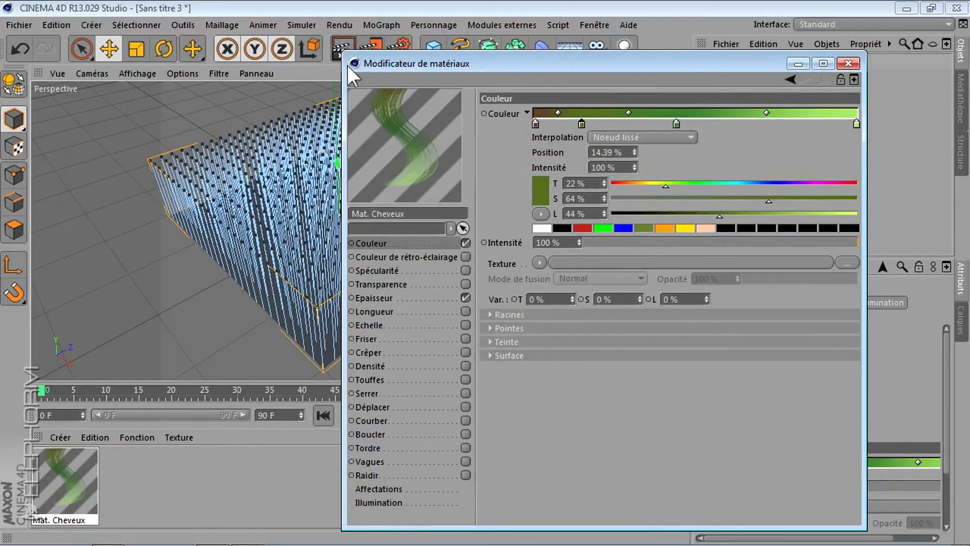
drag(349, 63, 561, 96)
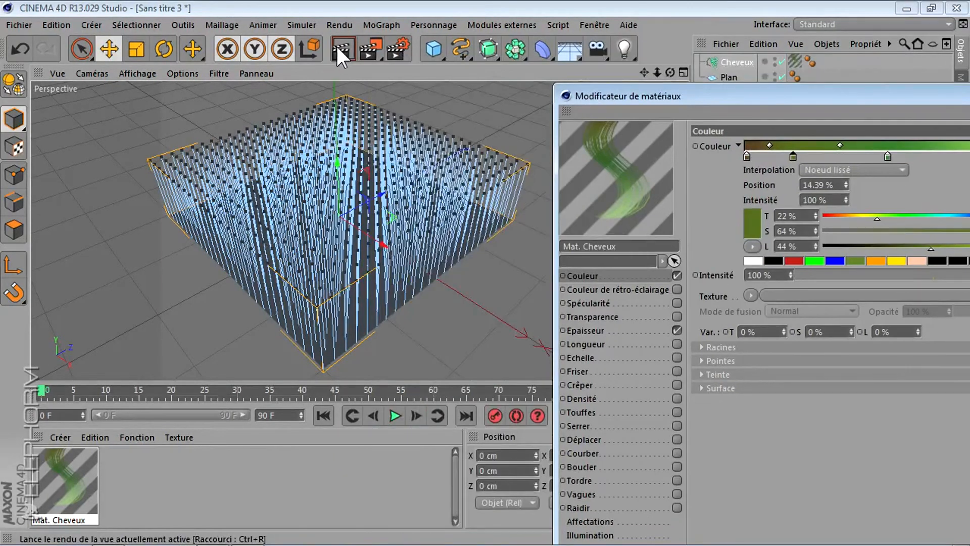
click(337, 47)
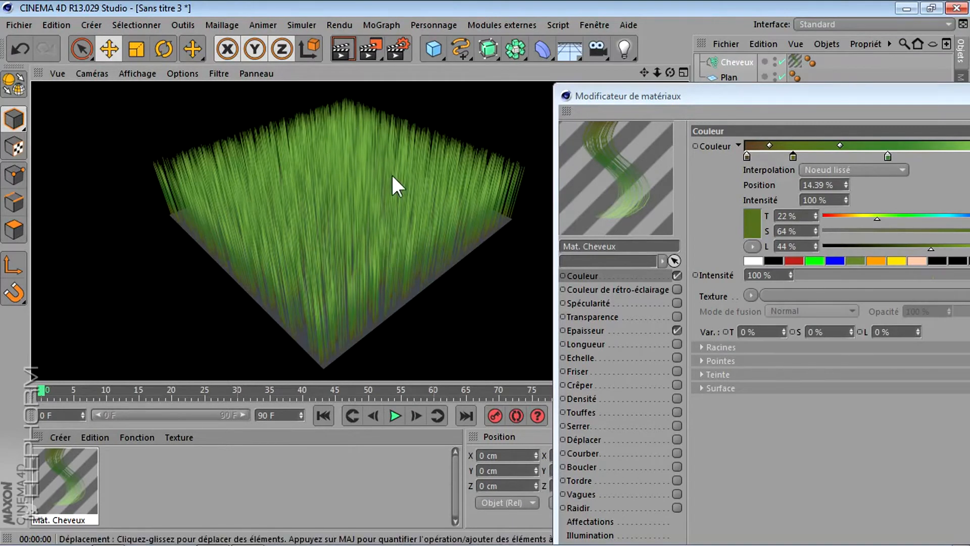
Step: Enable the Spécularité channel of the hair material and render the perspective view again
drag(620, 98, 443, 49)
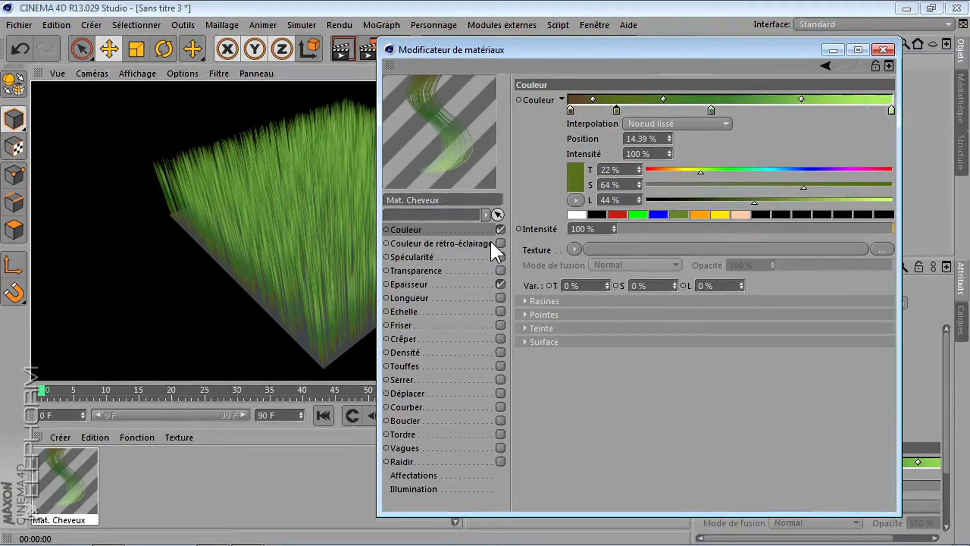
click(426, 256)
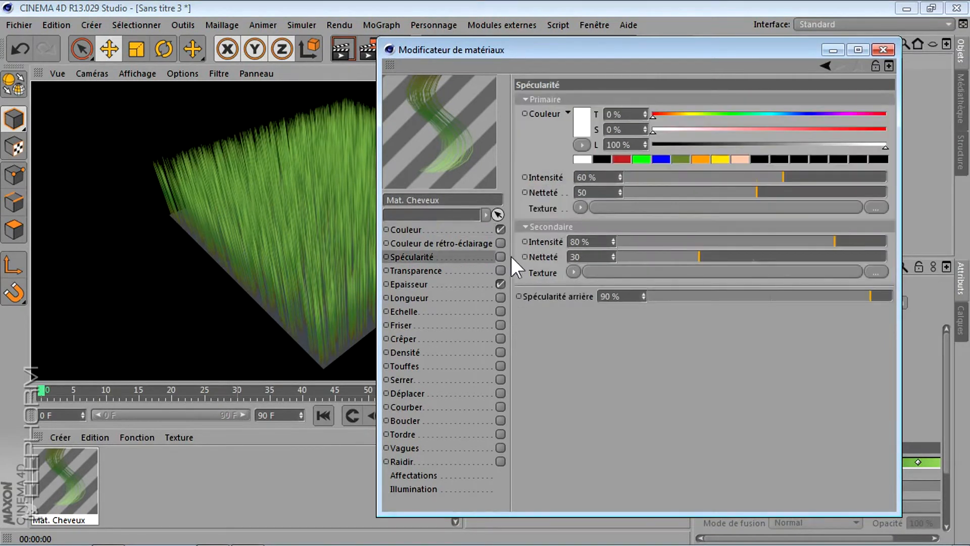
click(500, 257)
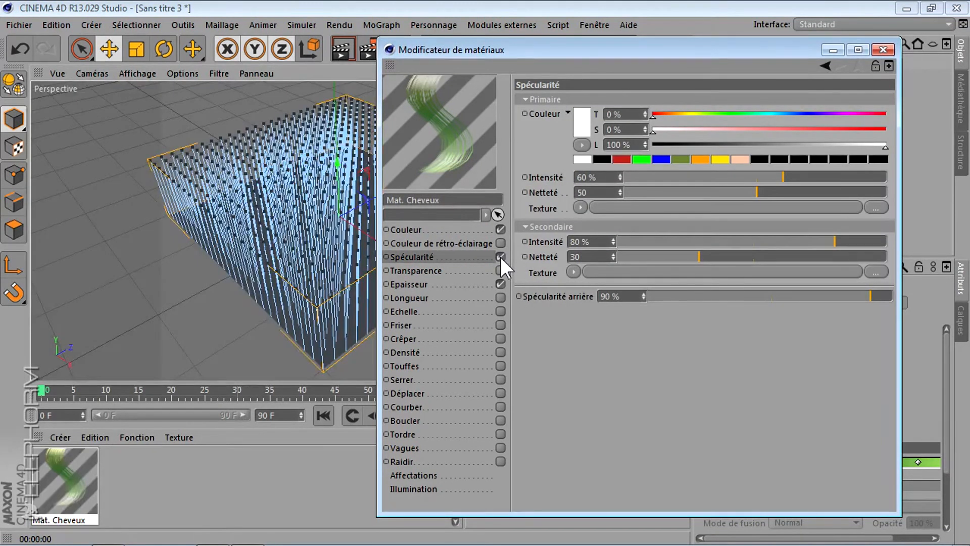
click(345, 43)
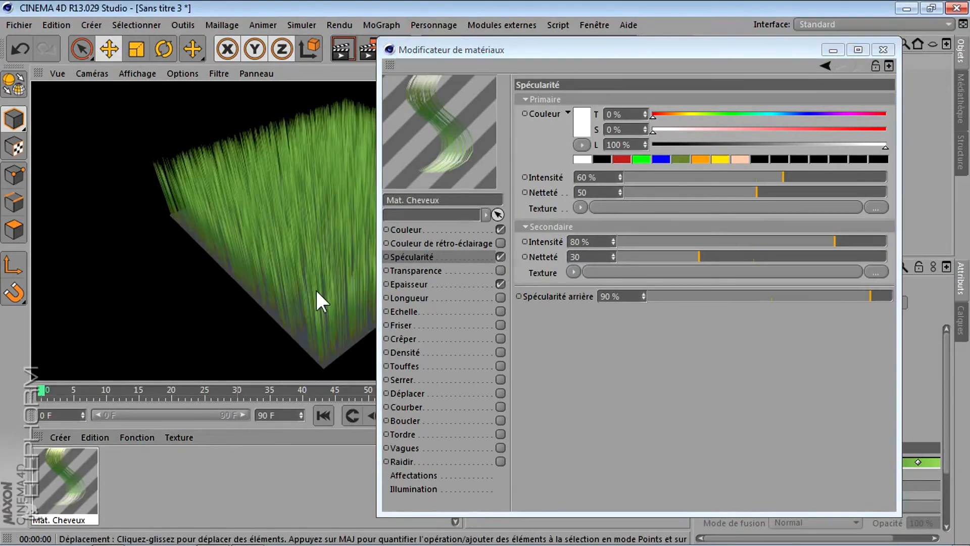
Step: Set the secondary specularity's Intensité to 0%
drag(429, 46, 295, 80)
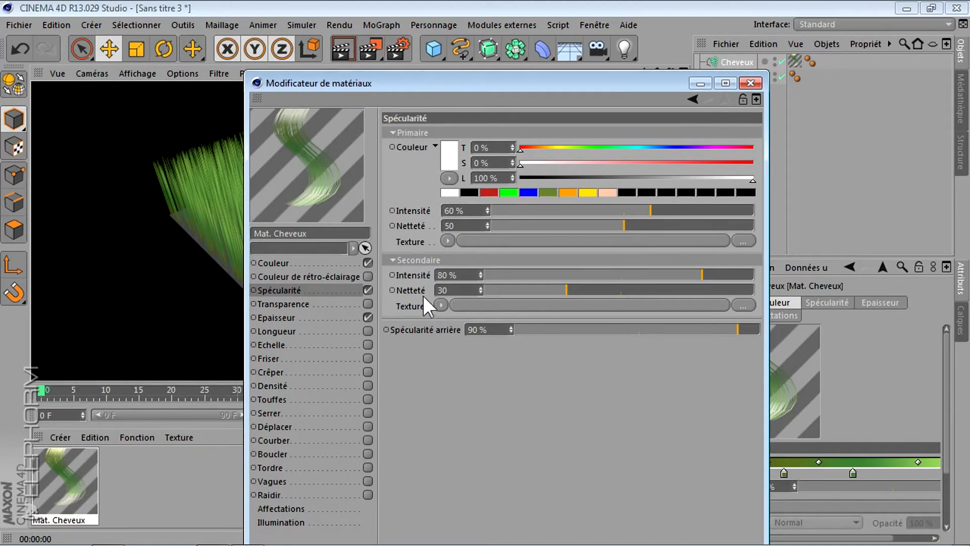
double_click(441, 274)
text(0)
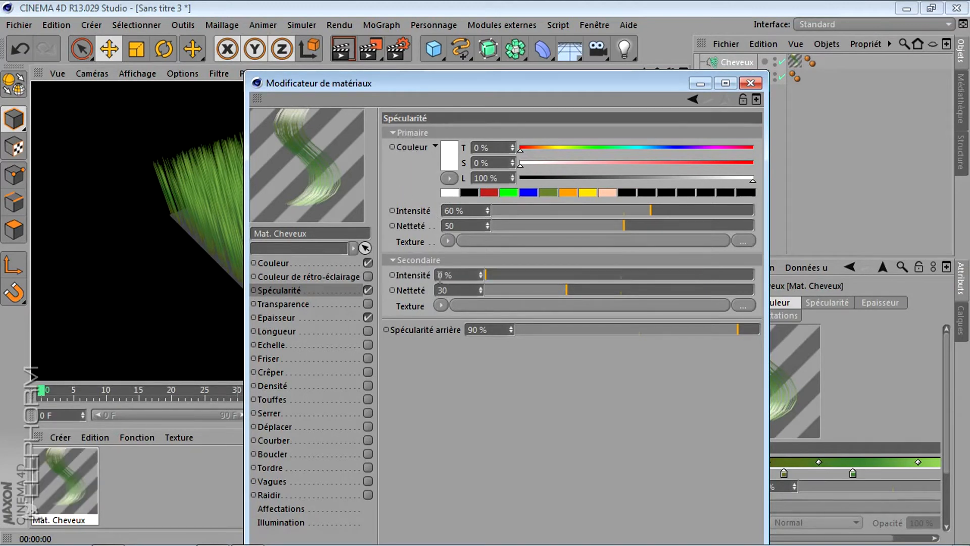
key(Return)
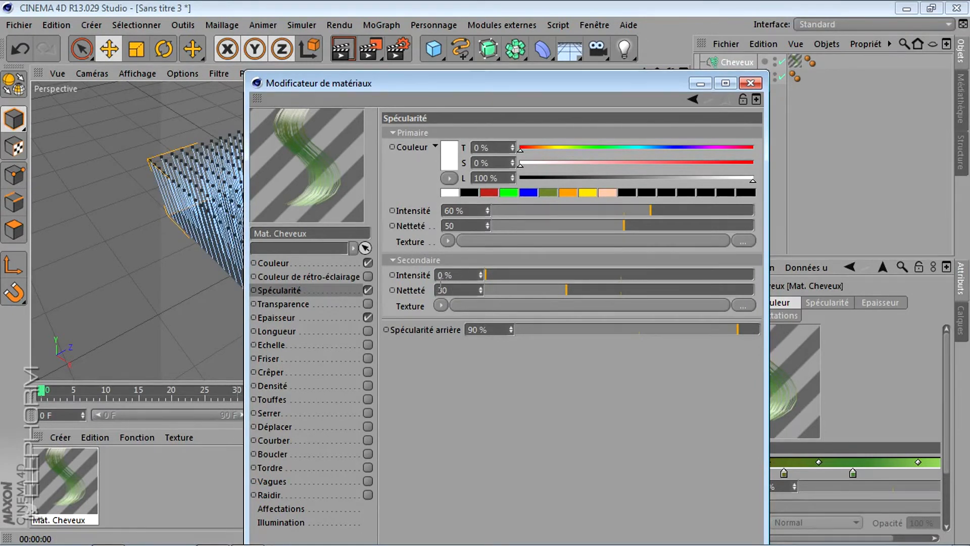
Step: Set Spécularité arrière to 0% and render the perspective view
double_click(473, 329)
text(0)
key(Return)
drag(358, 87, 560, 82)
click(349, 50)
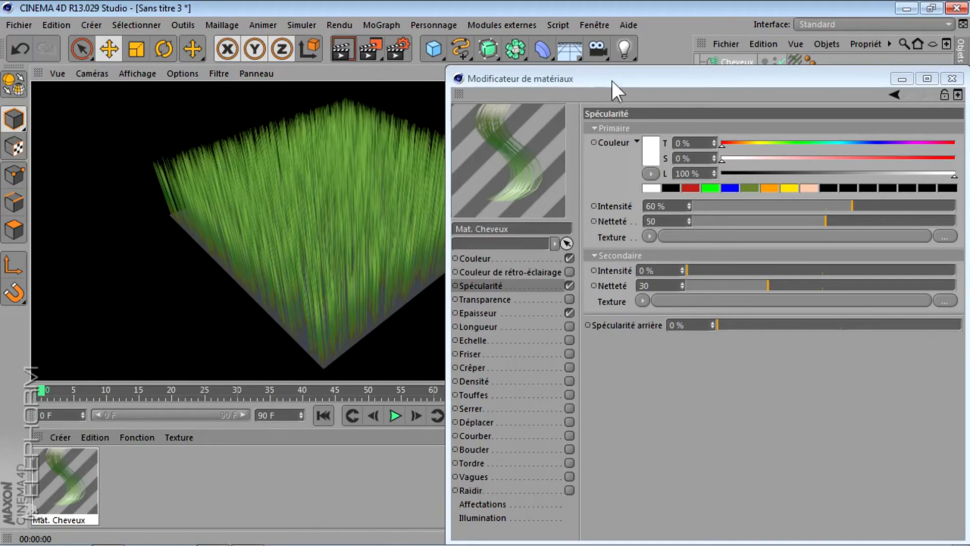
Step: Set the primary specularity's Intensité to 0% and clear the material editor away from the perspective view
drag(613, 81, 406, 88)
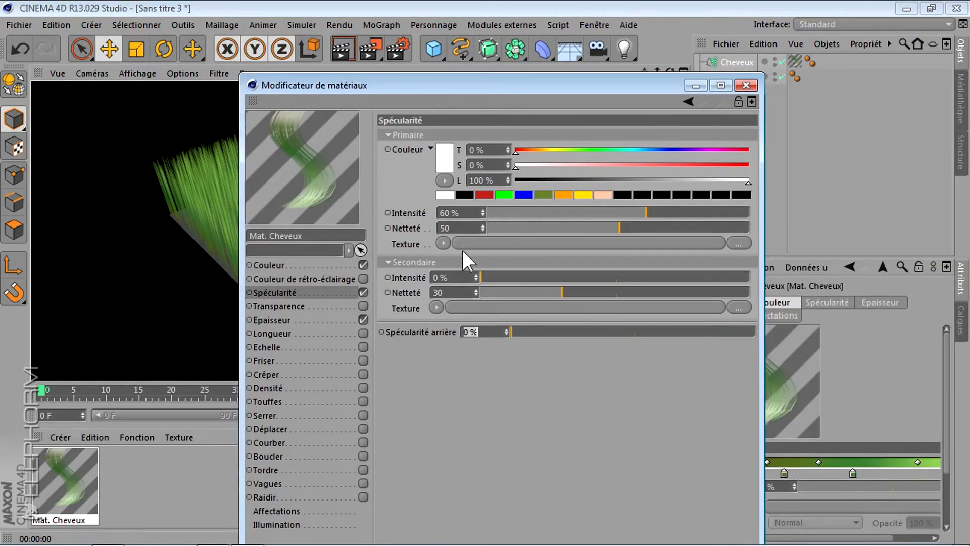
click(458, 212)
text(0)
key(Return)
drag(325, 90, 586, 106)
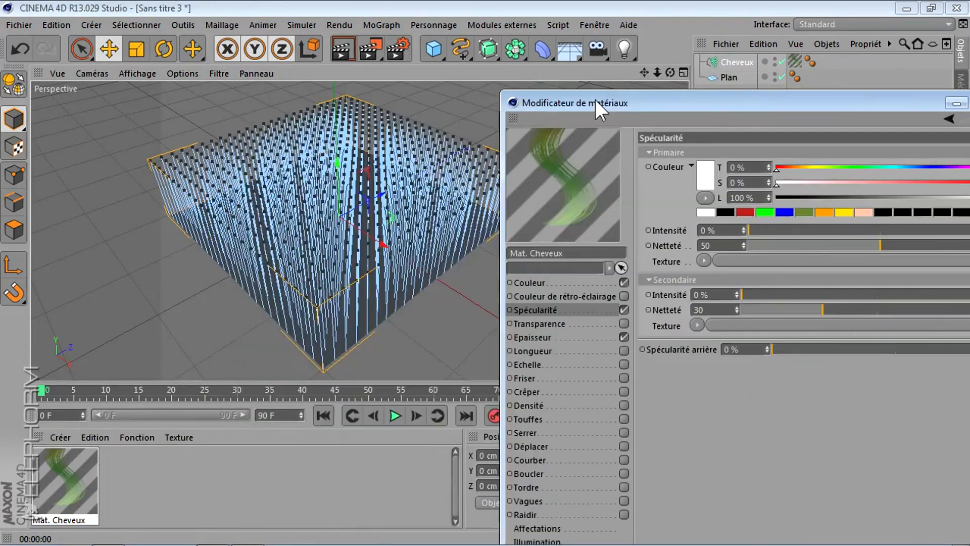
Step: Render the perspective view and set the primary specularity's Intensité to 50%
click(343, 49)
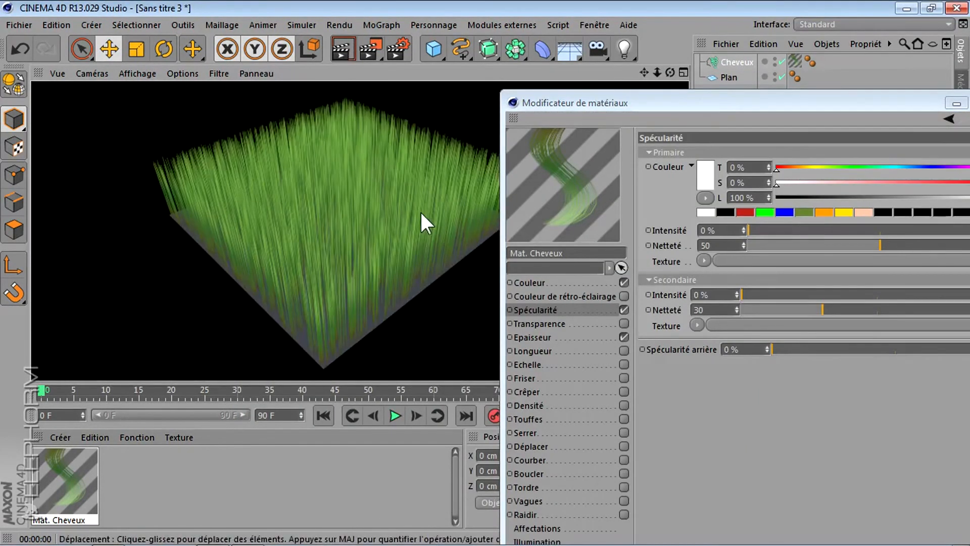
drag(623, 98, 273, 101)
text(50)
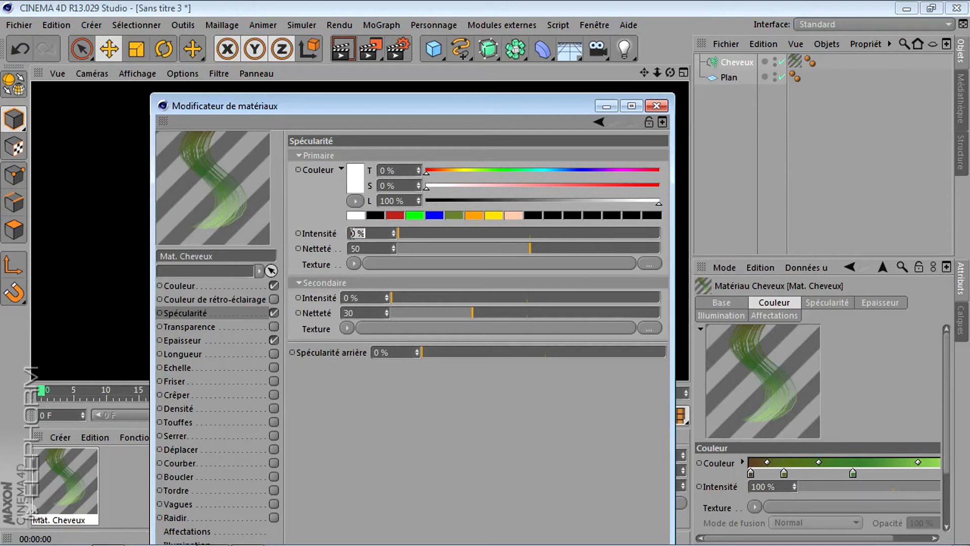
key(Return)
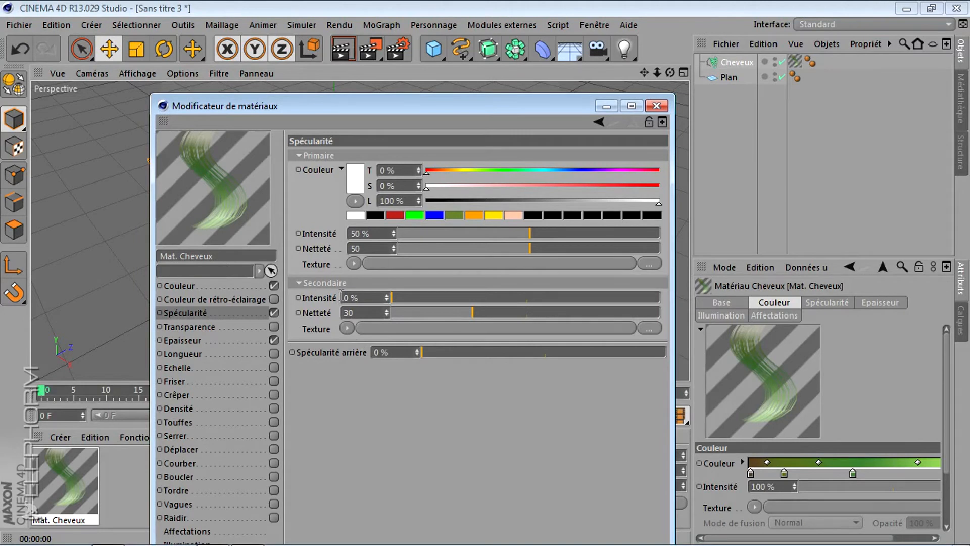
drag(322, 106, 451, 5)
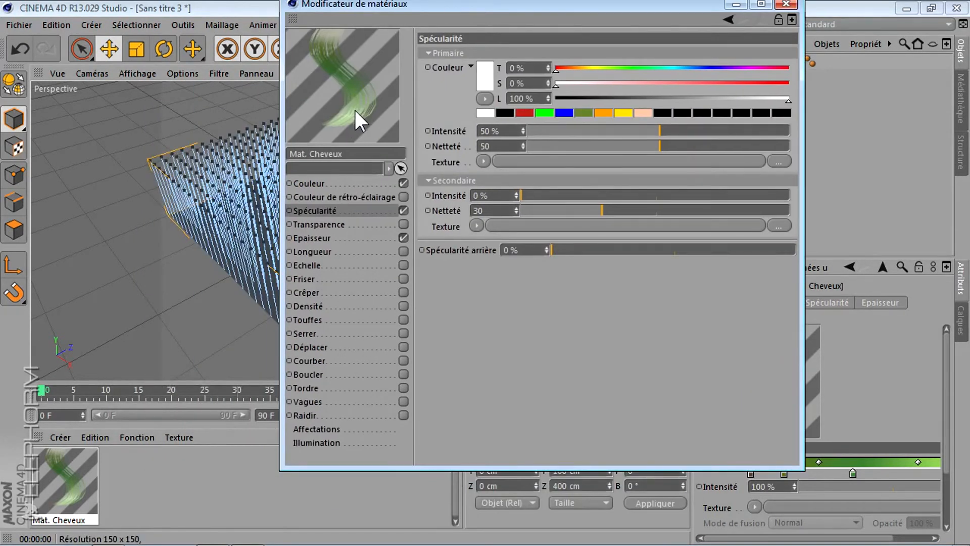
click(463, 249)
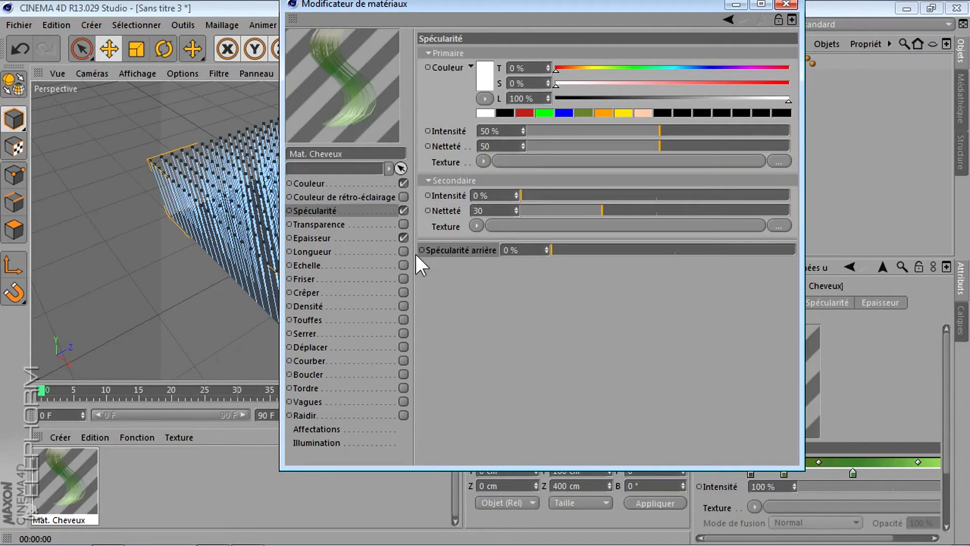
drag(390, 10, 374, 46)
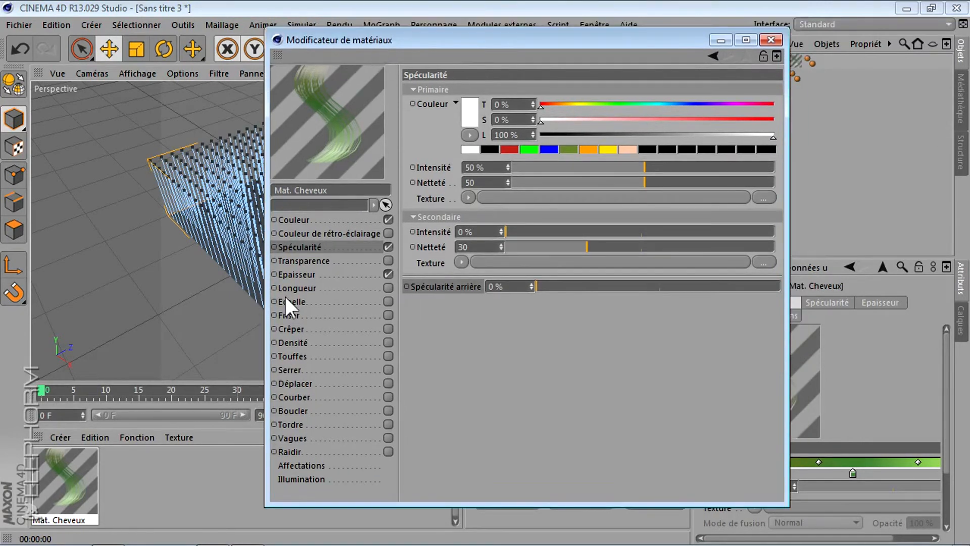
Step: Show the Transparence channel's settings and render the perspective view from a slightly different angle
click(304, 261)
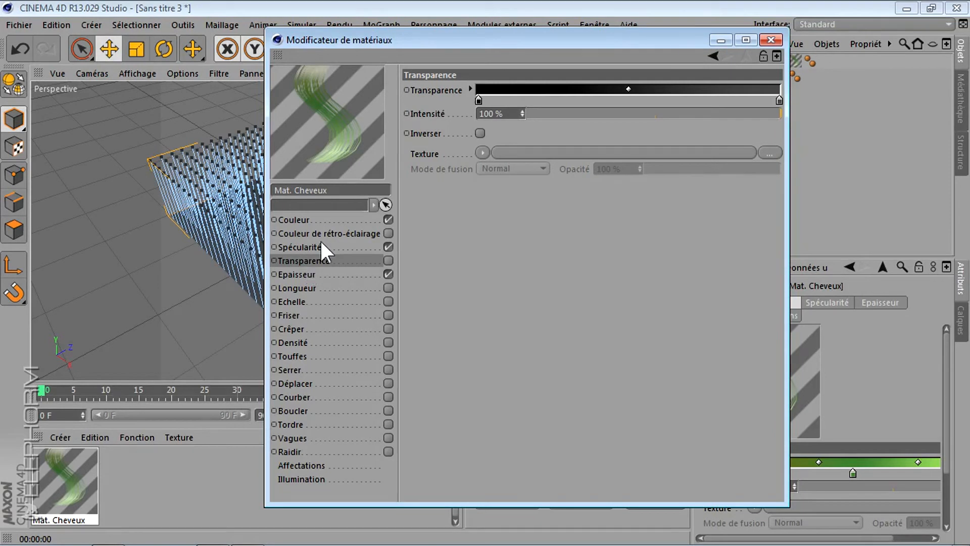
drag(369, 41, 723, 112)
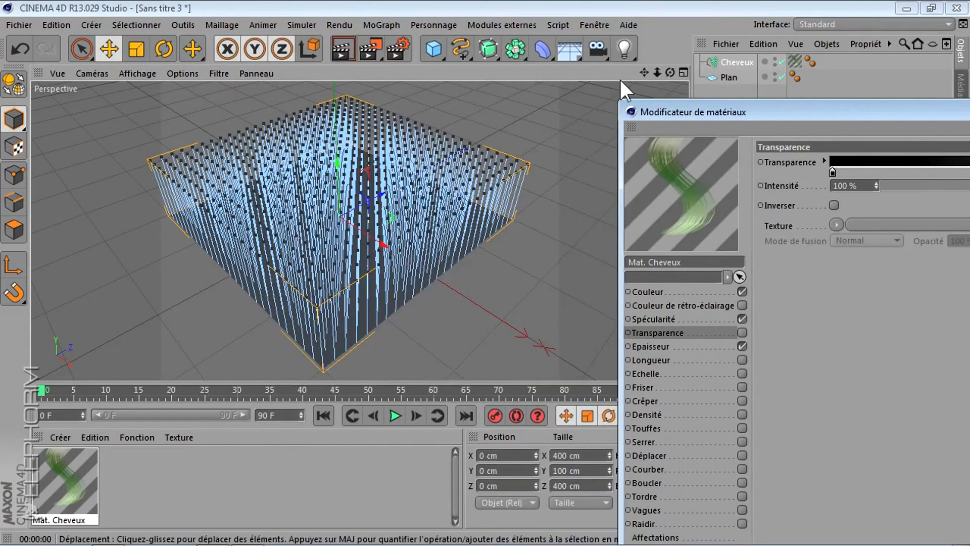
drag(670, 72, 672, 96)
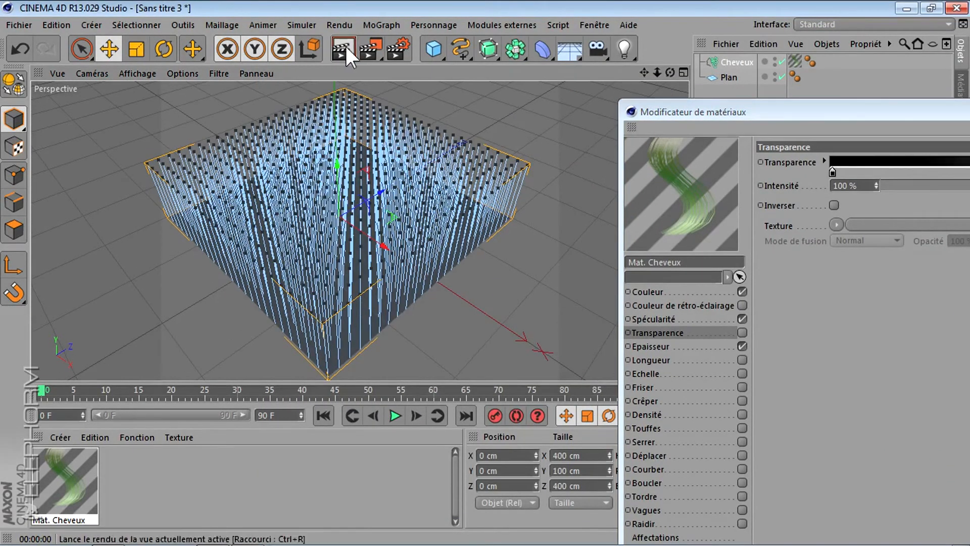
click(343, 49)
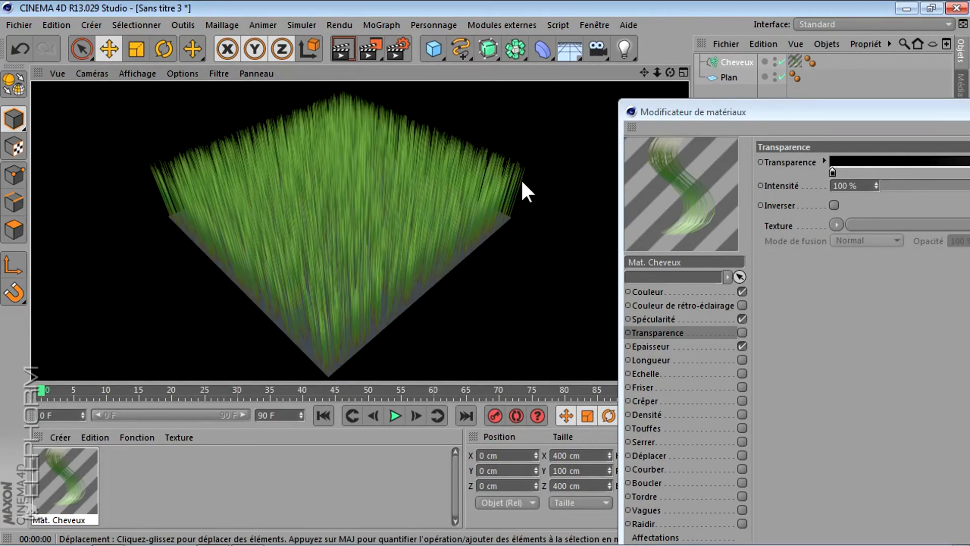
Step: Change the general anti-aliasing option in the render settings
click(400, 50)
click(75, 103)
click(358, 64)
click(343, 107)
Step: Change the Qualité AA of the hair rendering and render the perspective view again
click(60, 142)
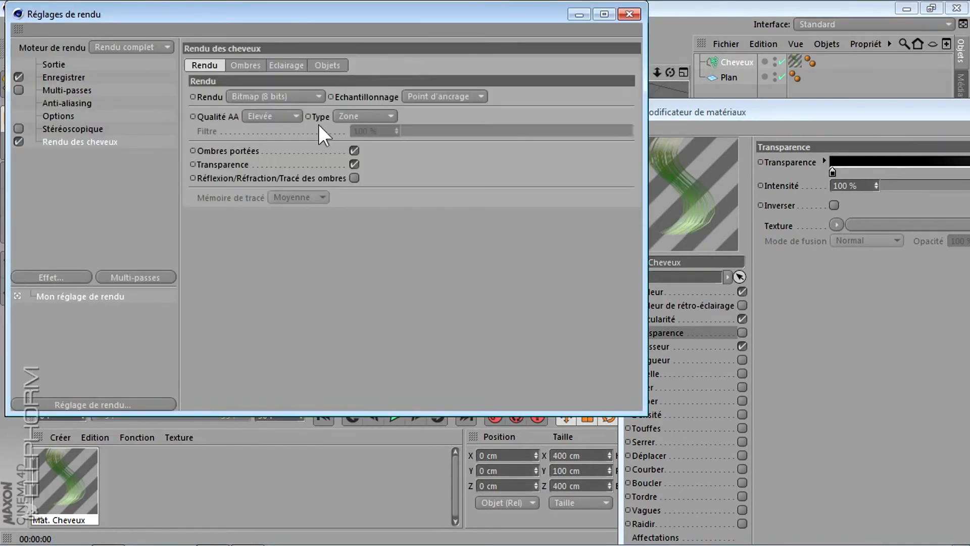
click(279, 119)
click(266, 193)
click(629, 14)
click(343, 48)
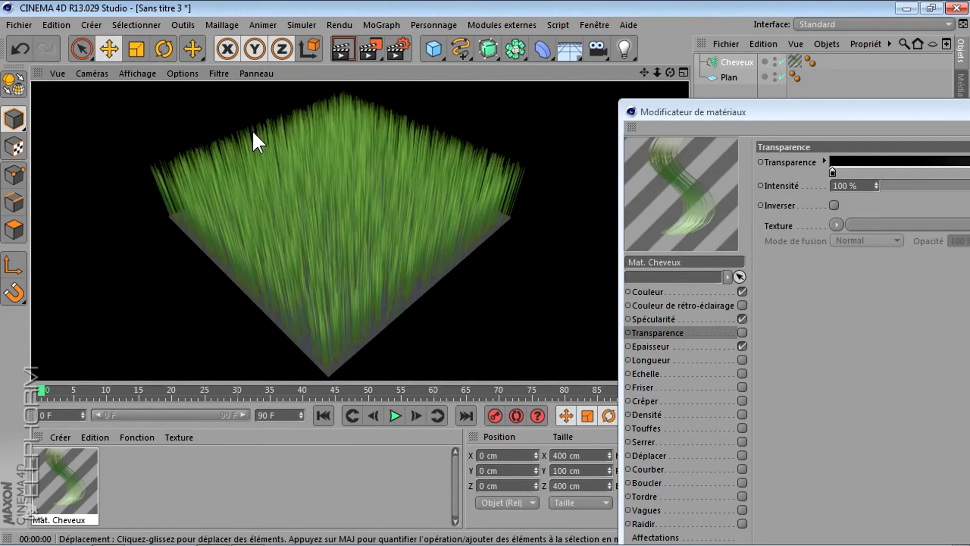
Step: Enable the hair material's Transparence channel and show the detailed values of the gradient's end knot
drag(683, 112, 400, 53)
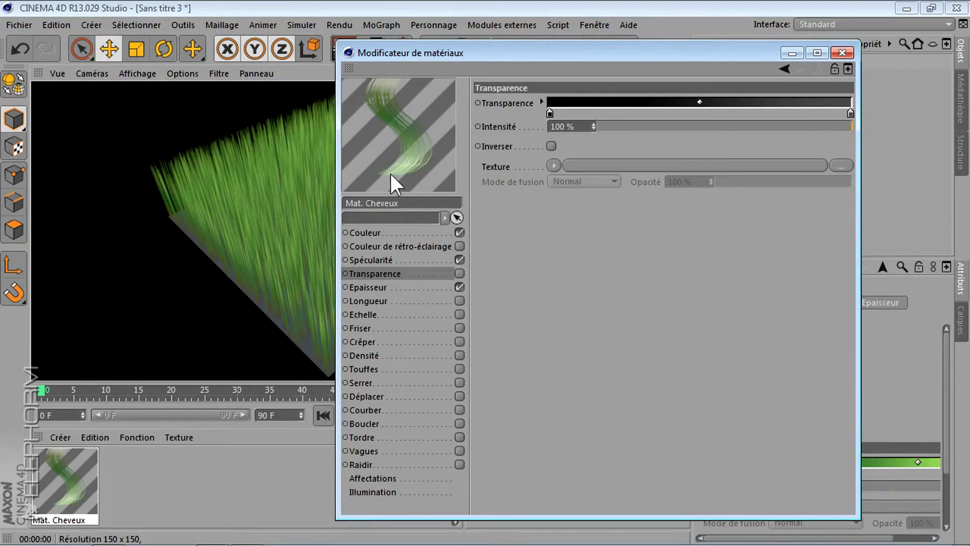
click(460, 273)
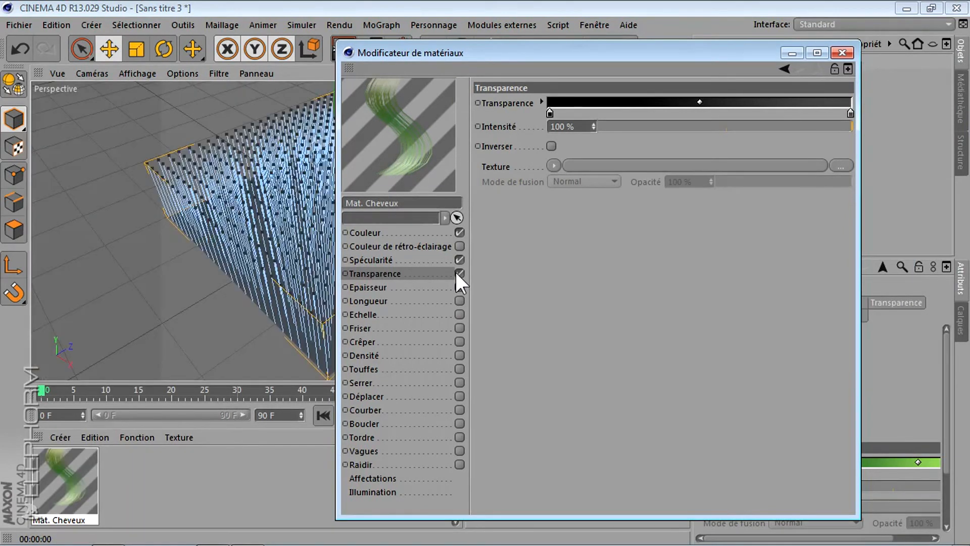
click(850, 113)
click(541, 102)
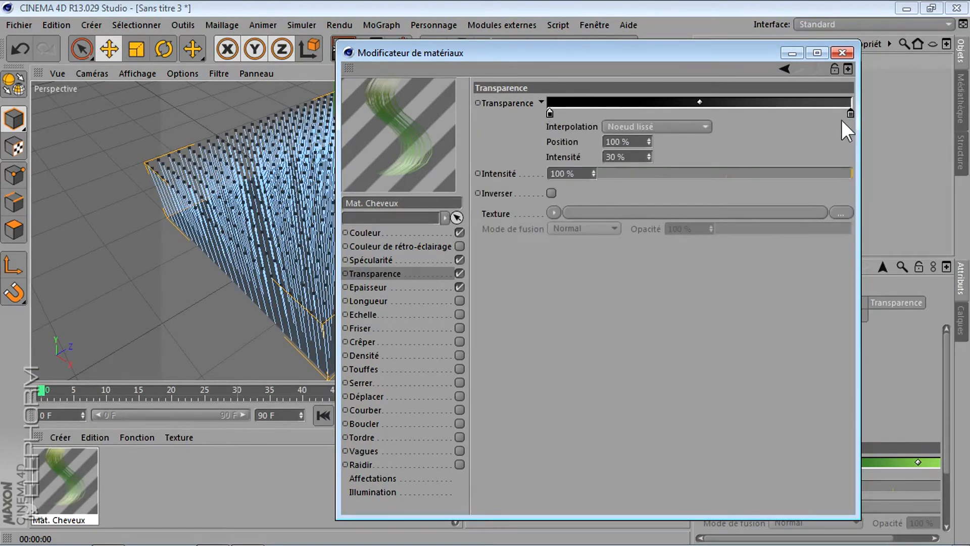
Step: Try an overall Intensité of 0% for the transparency and return it to 100%
double_click(560, 173)
text(0)
key(Return)
drag(600, 175, 863, 119)
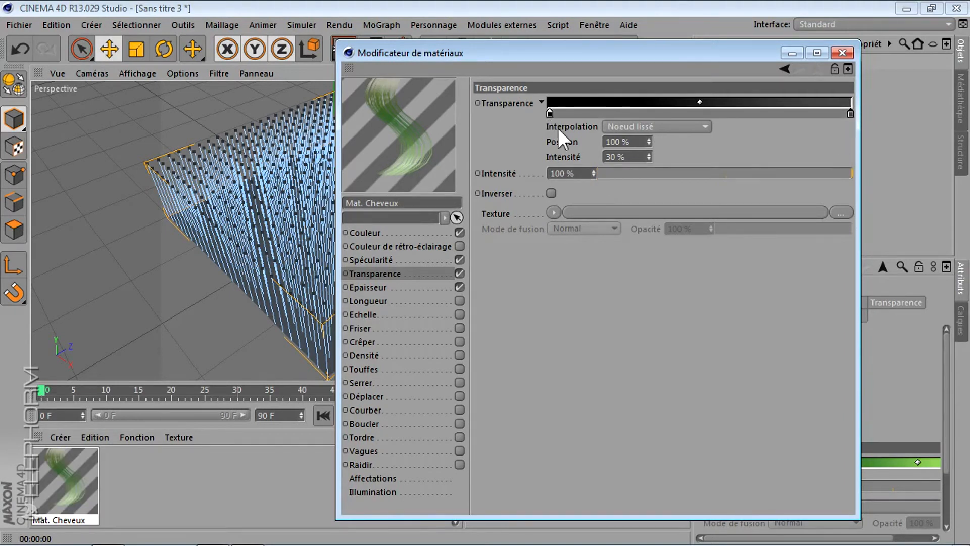
Step: Set the color of the transparency gradient's end knot to pure white
double_click(850, 113)
click(741, 148)
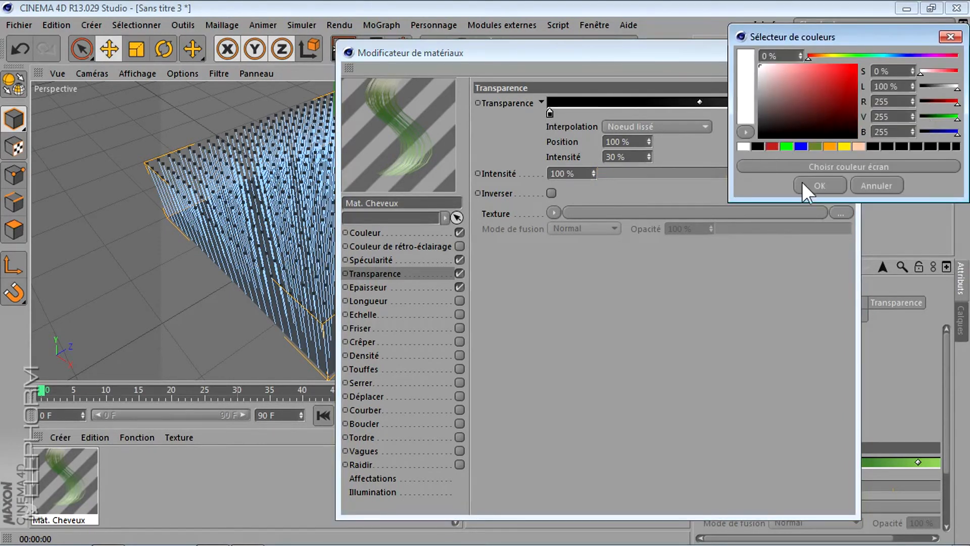
click(814, 182)
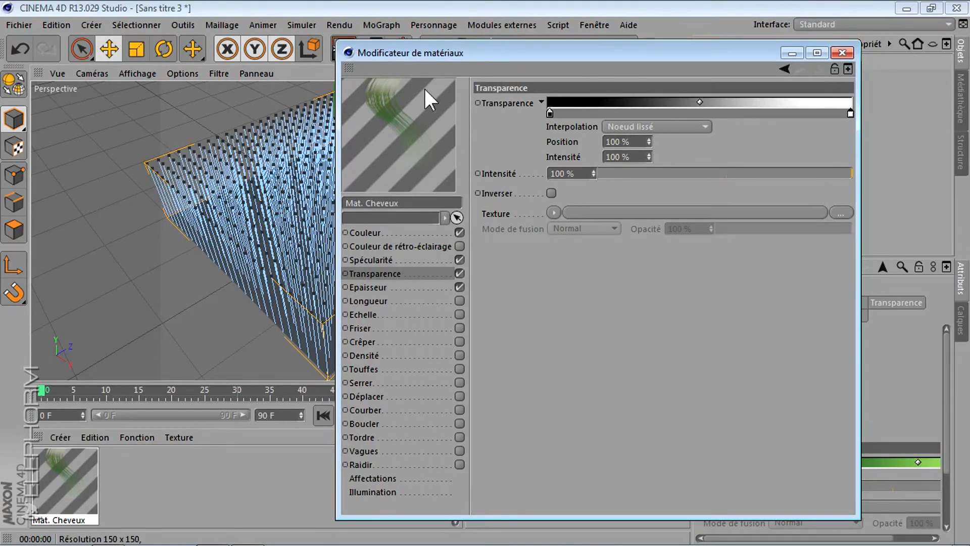
Step: Move the gradient's black knot to about 95% and compare the material preview with Transparence off and on
drag(549, 113, 835, 111)
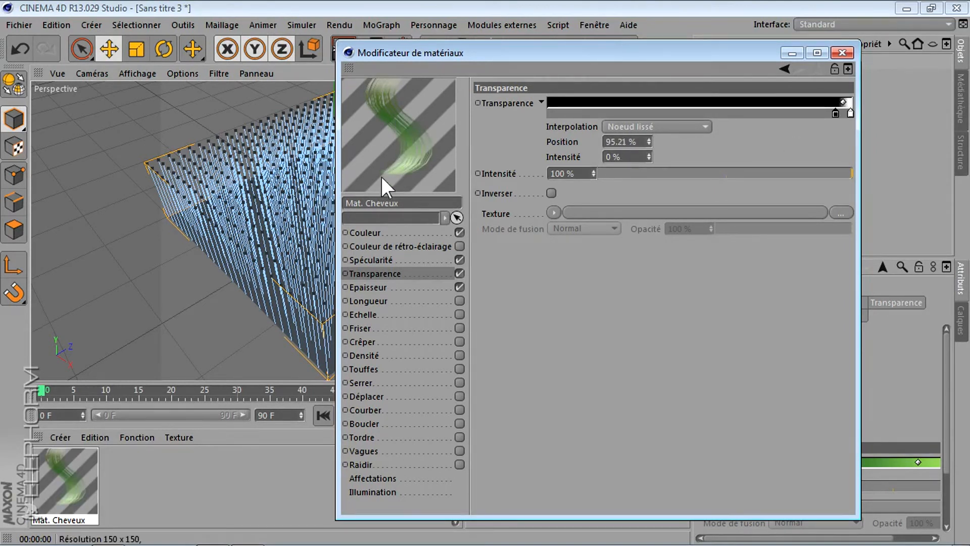
click(461, 273)
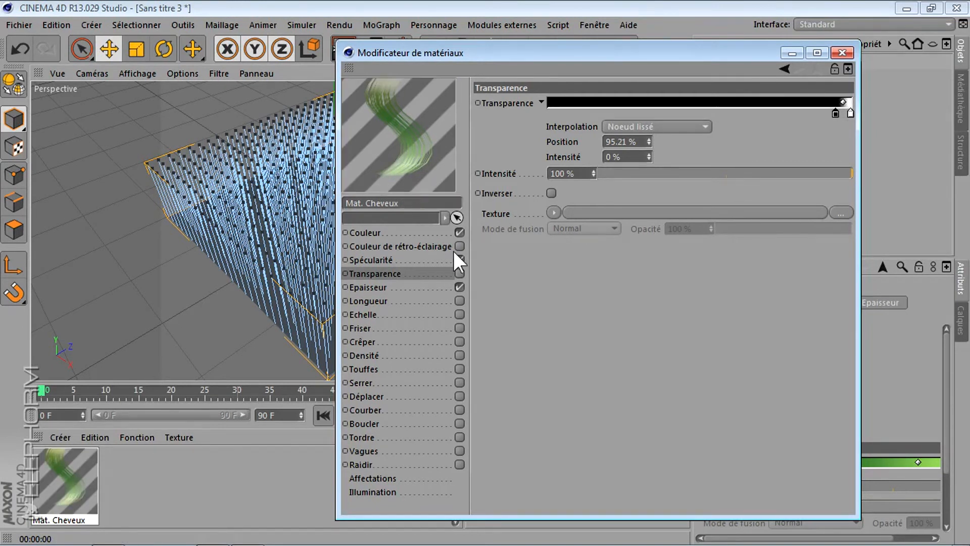
click(460, 273)
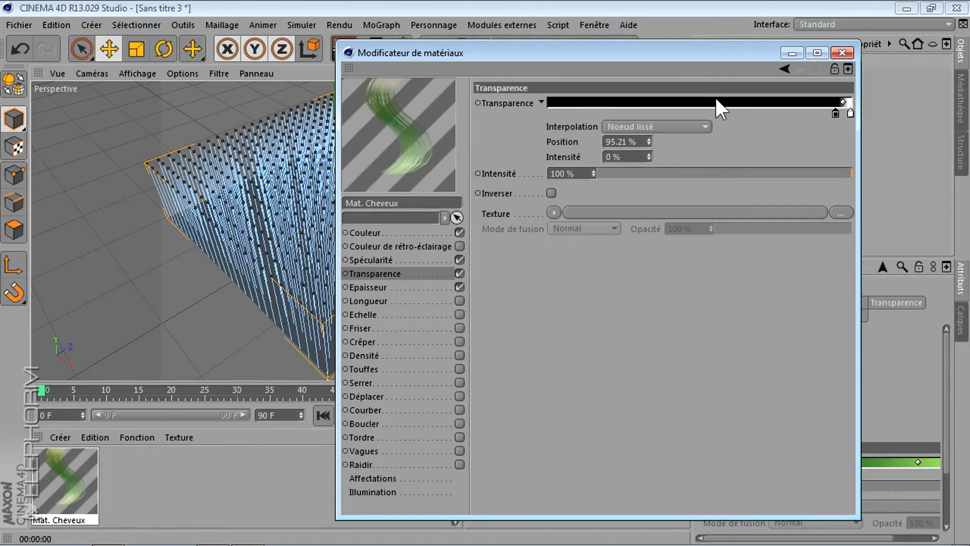
Step: Set the black transparency knot's Position to exactly 95% and render the perspective view
drag(615, 141, 635, 142)
text(0)
key(Return)
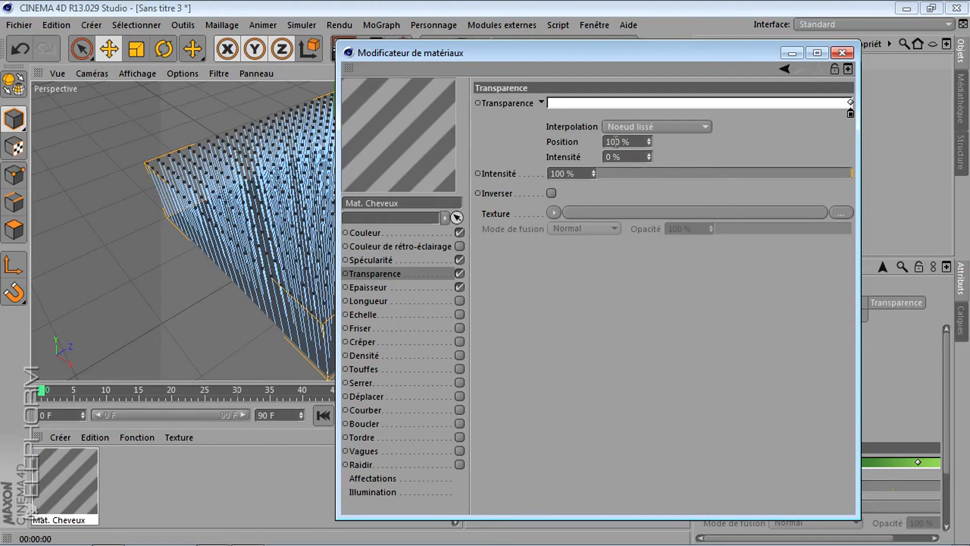
text(95)
key(Return)
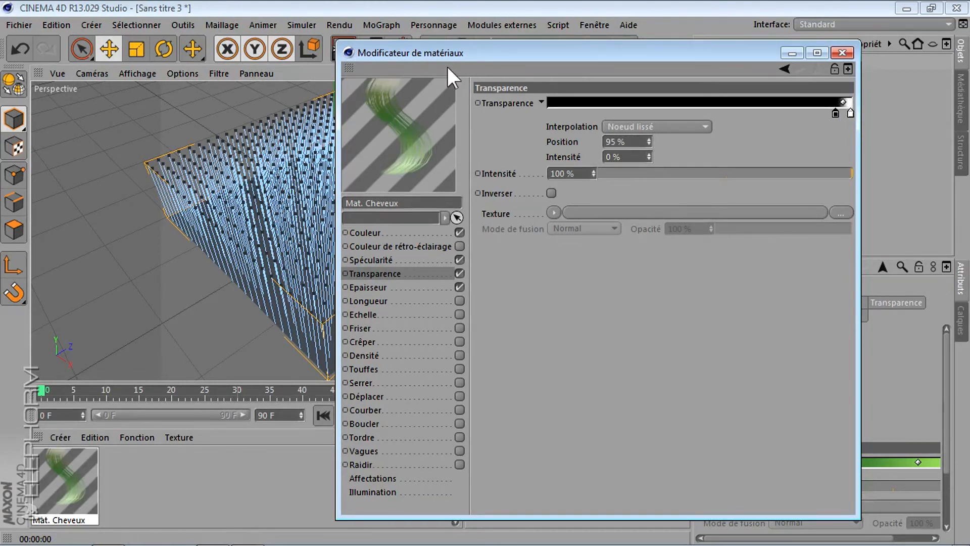
click(842, 53)
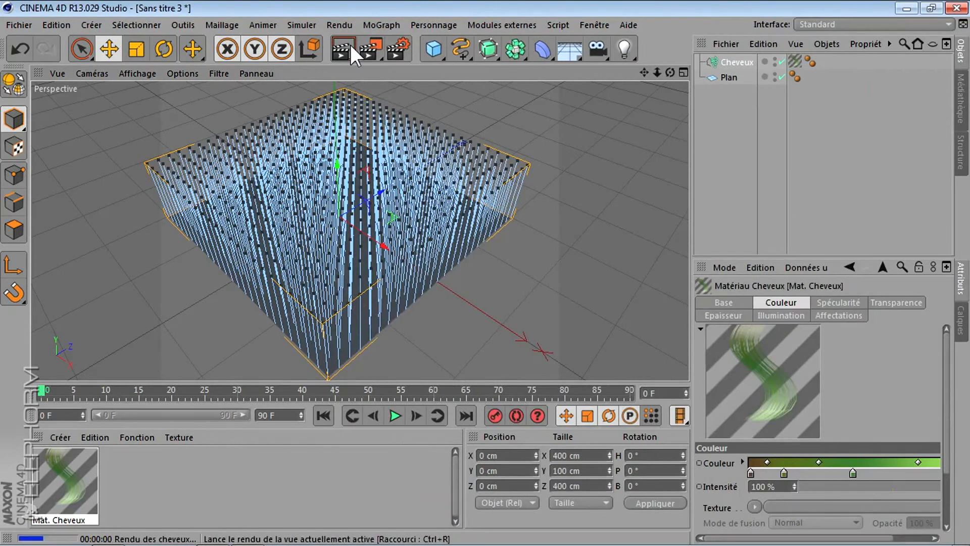
click(348, 47)
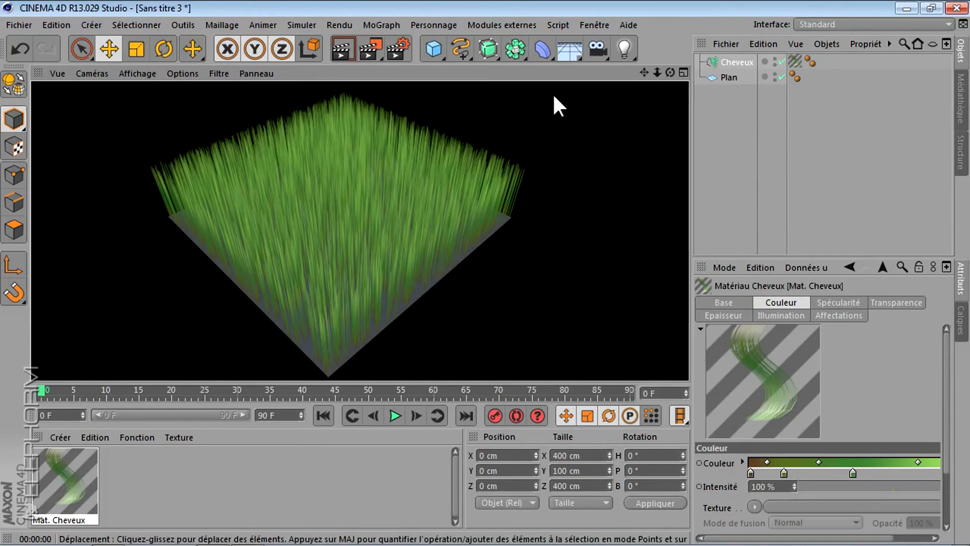
Step: Reopen the hair material at its Epaisseur settings and render the perspective view again
double_click(68, 481)
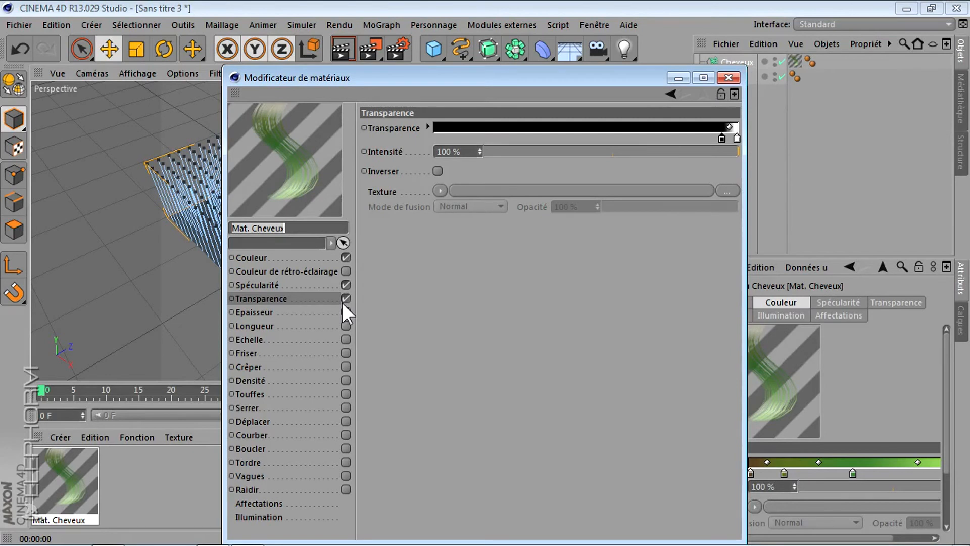
click(345, 312)
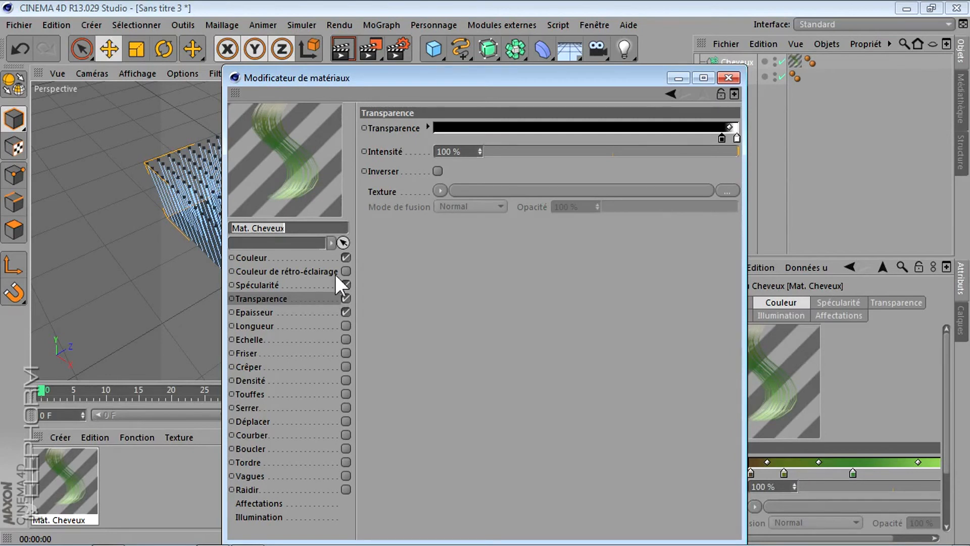
click(276, 313)
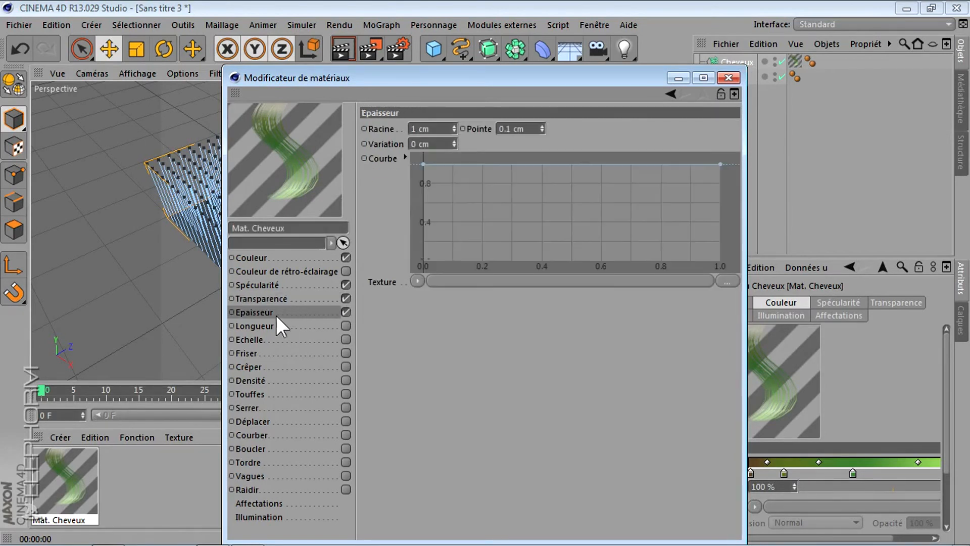
drag(322, 83, 637, 97)
click(347, 44)
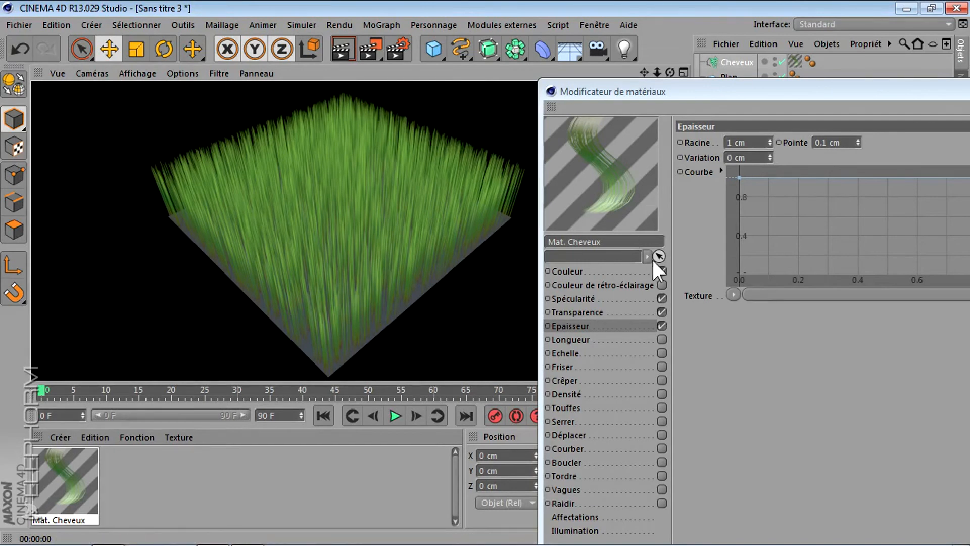
Step: Look at the hair material's Longueur settings and return to the Epaisseur settings to compare them with the render
drag(620, 96, 372, 81)
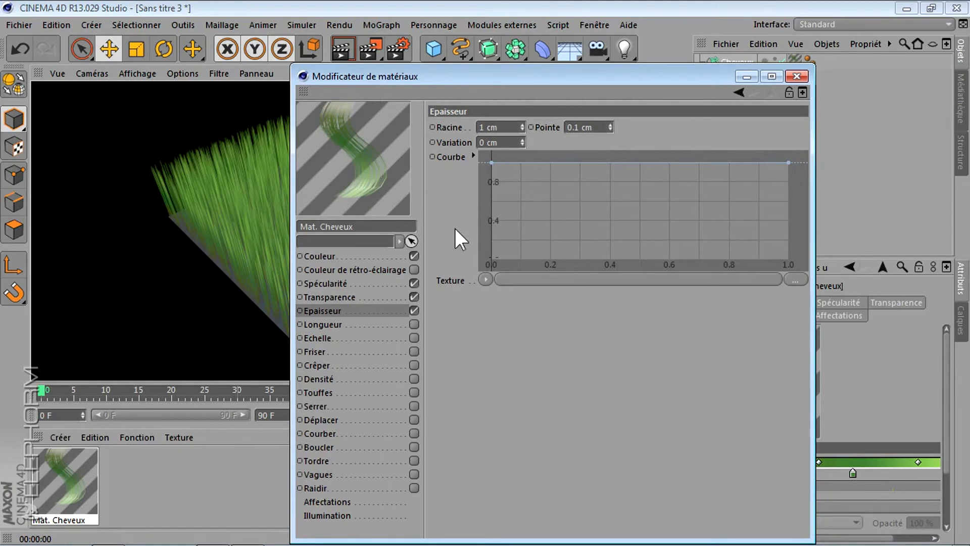
click(318, 324)
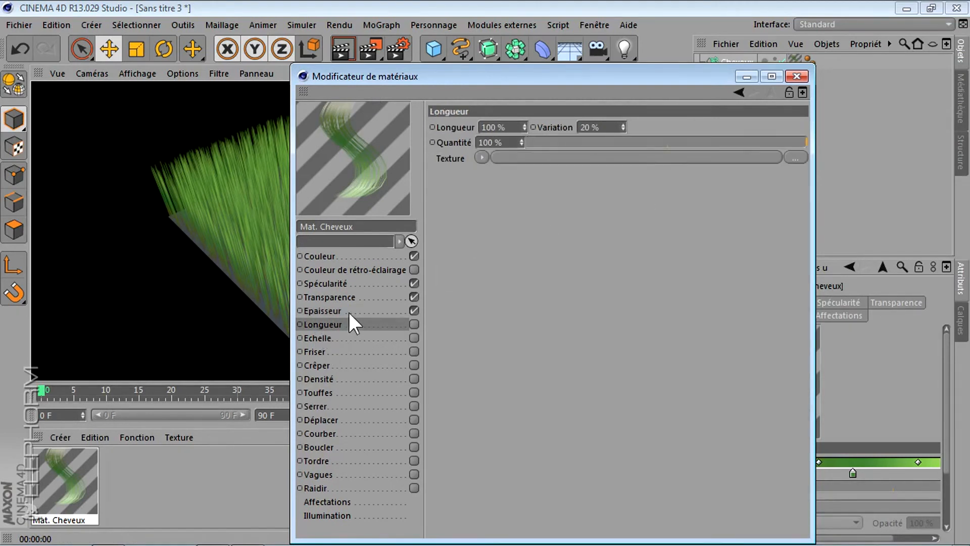
click(333, 311)
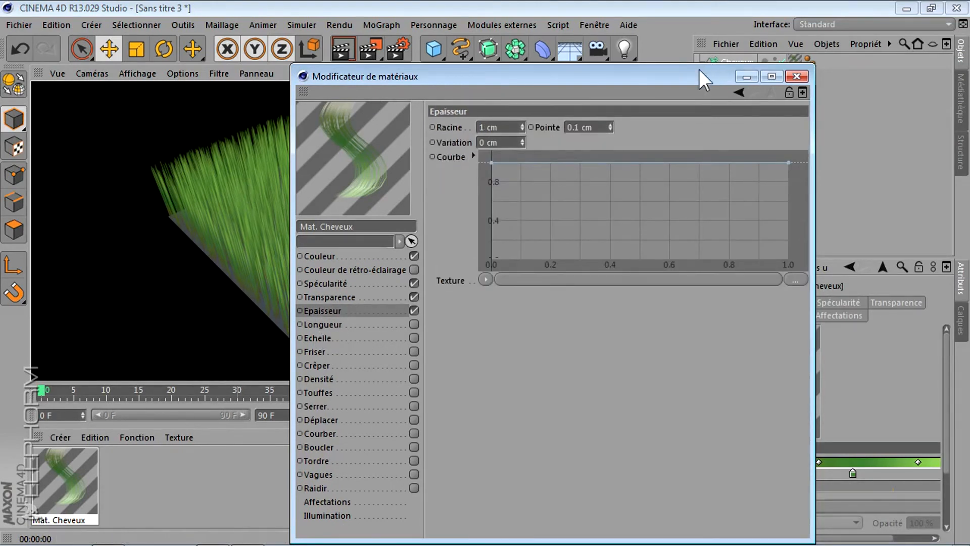
drag(700, 70, 644, 92)
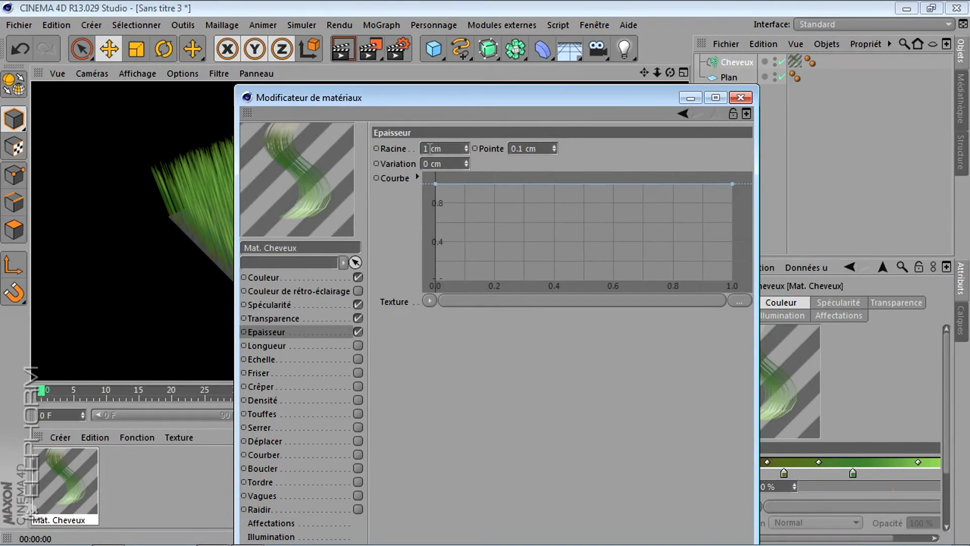
drag(449, 103, 785, 132)
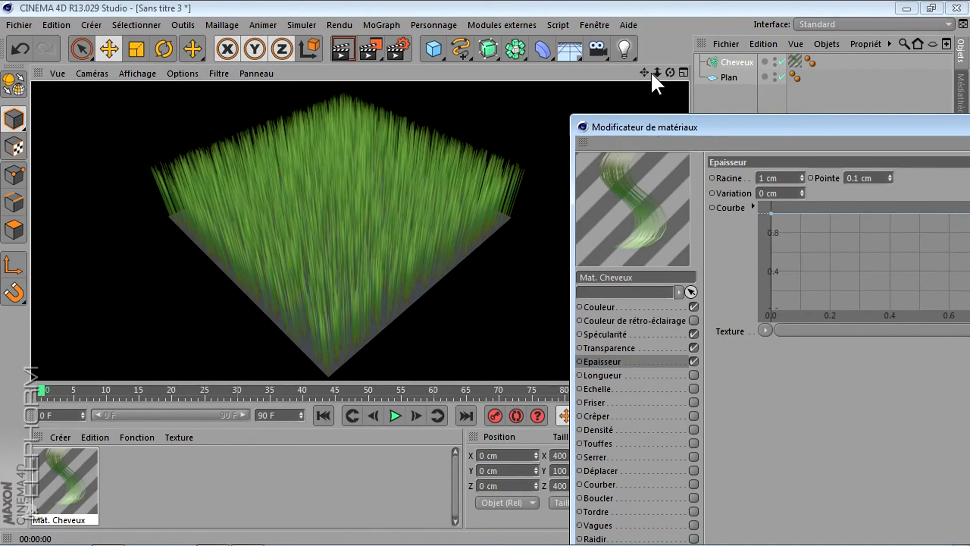
drag(668, 129, 410, 151)
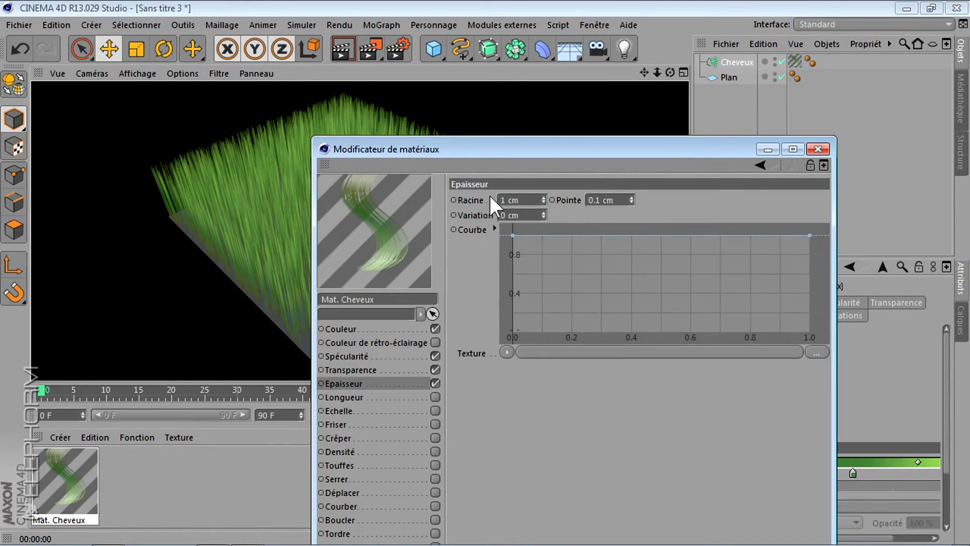
Step: Set the hair thickness to 0.5 cm at Racine and 0.2 cm at Pointe, and render the perspective view
drag(506, 200, 495, 202)
key(Return)
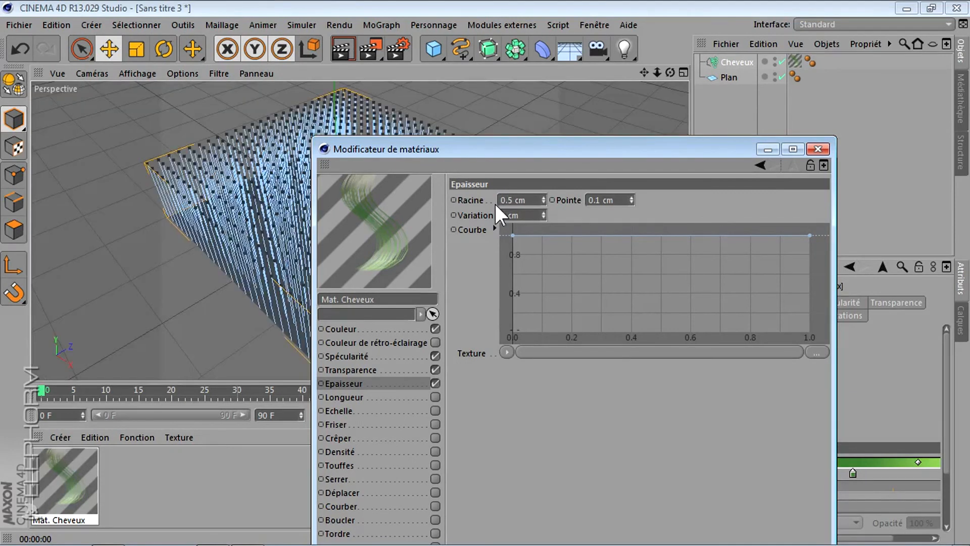
click(598, 200)
drag(440, 145, 695, 135)
click(342, 50)
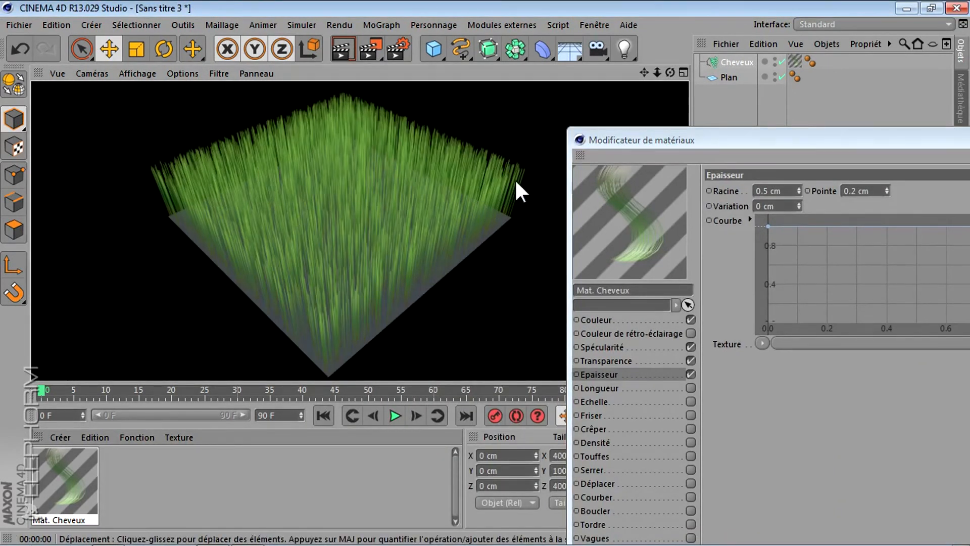
Step: Set the Epaisseur Variation to 10 cm and render the perspective view
drag(613, 145, 303, 74)
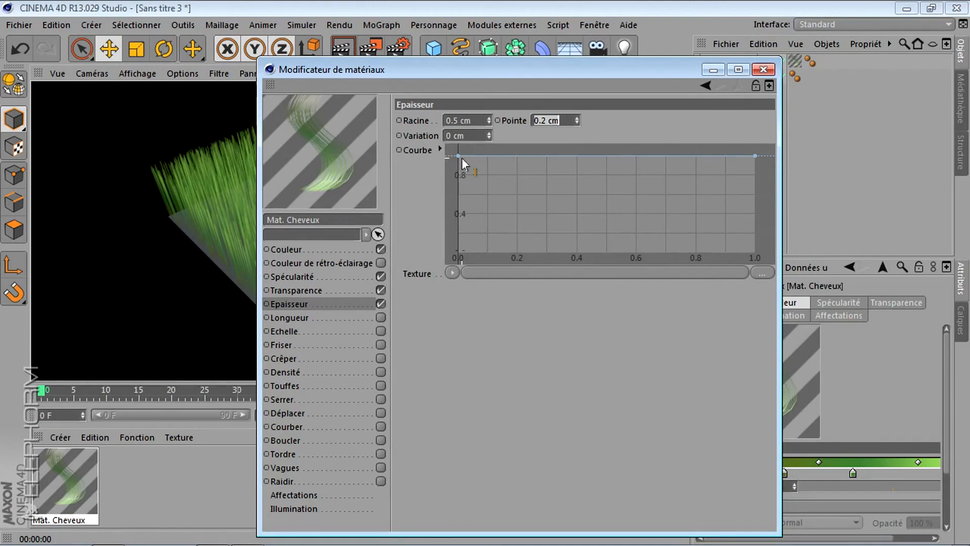
click(448, 135)
text(0.)
key(BackSpace)
key(BackSpace)
text(1)
key(Return)
drag(330, 69, 749, 144)
click(342, 46)
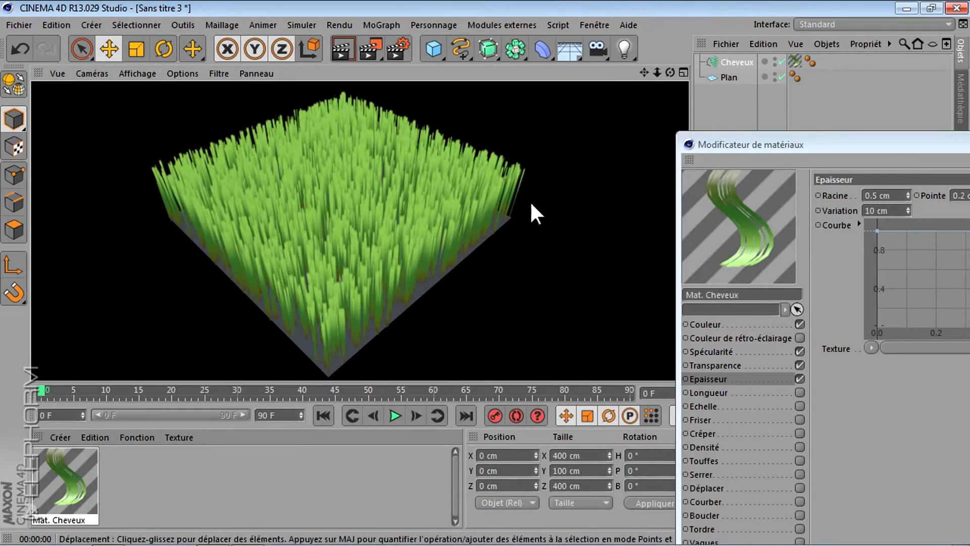
Step: Set the Epaisseur Variation to 0.1 cm and render the perspective view
drag(729, 140, 264, 136)
drag(408, 206, 385, 205)
text(0.1)
key(Return)
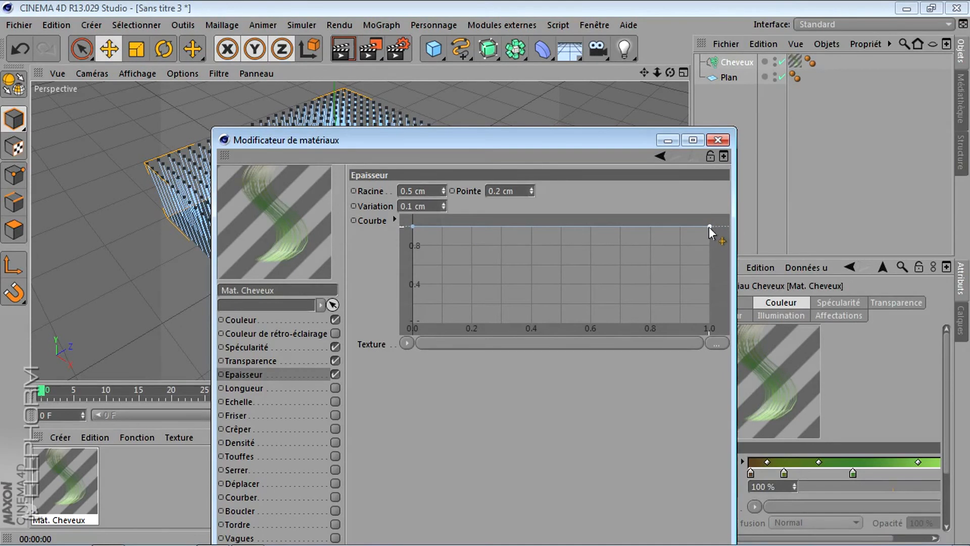
drag(234, 134, 476, 130)
click(338, 43)
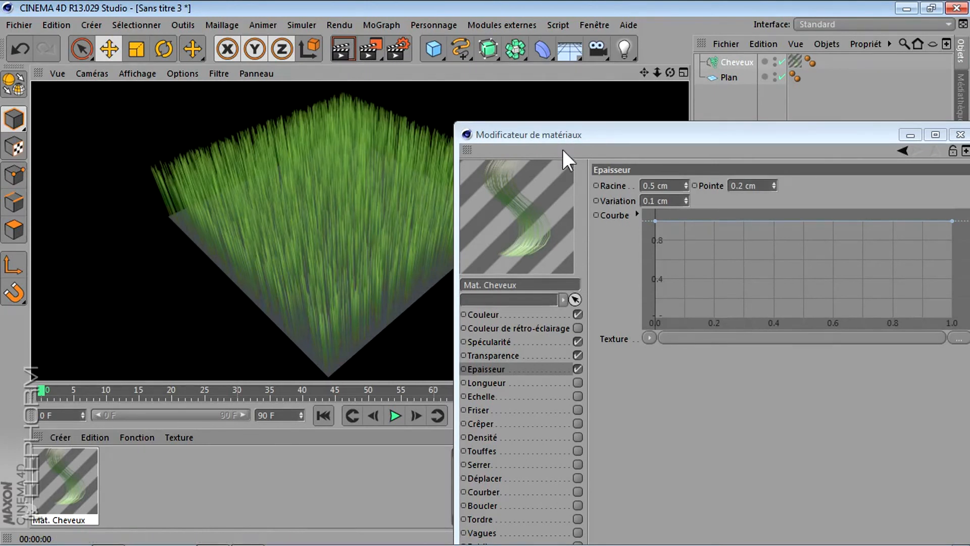
Step: Lower the thickness curve's end point to 0, set Racine to 5 cm and render the perspective view
drag(628, 138, 284, 110)
drag(608, 195, 608, 297)
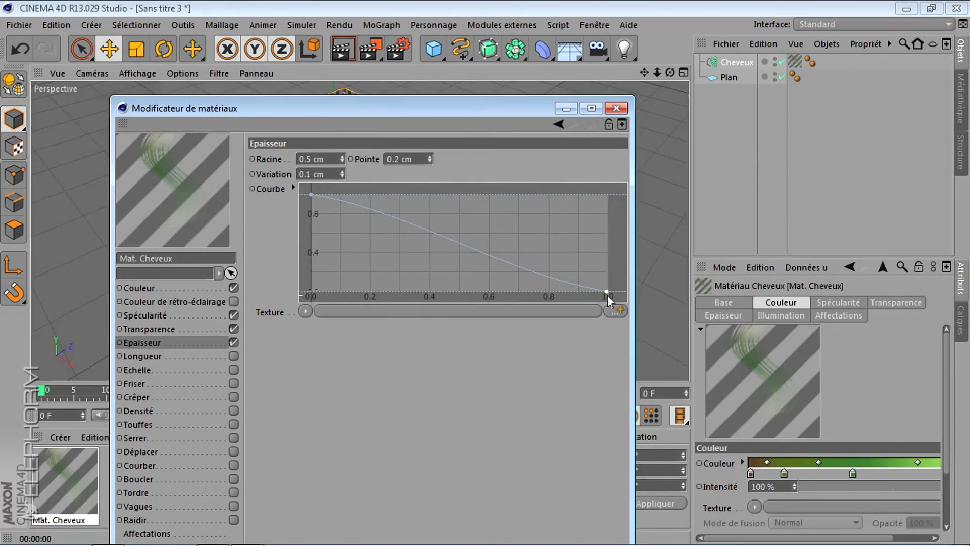
drag(311, 158, 263, 162)
text(5)
key(Return)
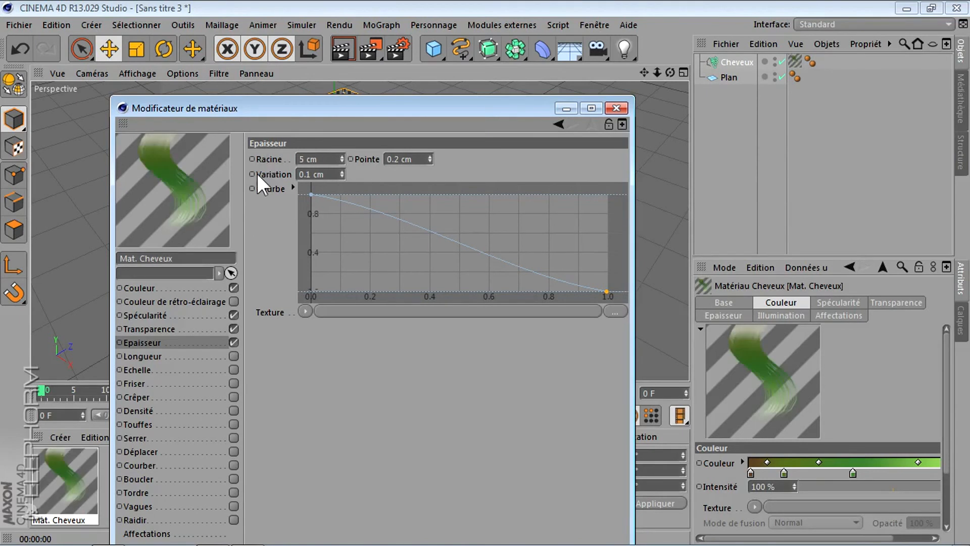
drag(245, 101, 697, 126)
click(348, 41)
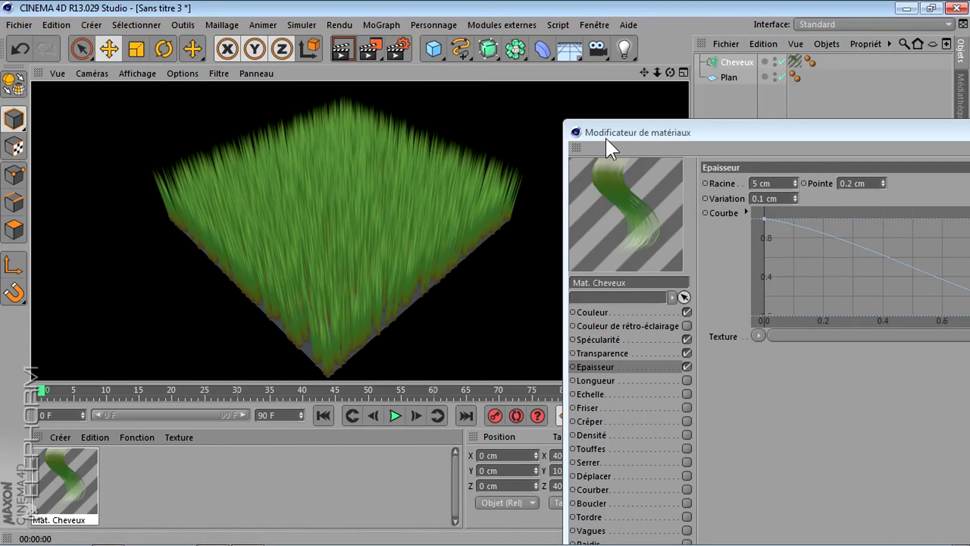
Step: Lower the thickness curve's start point to about 0.85, set Racine to 4 cm and render the perspective view
drag(609, 133, 142, 81)
drag(297, 168, 298, 181)
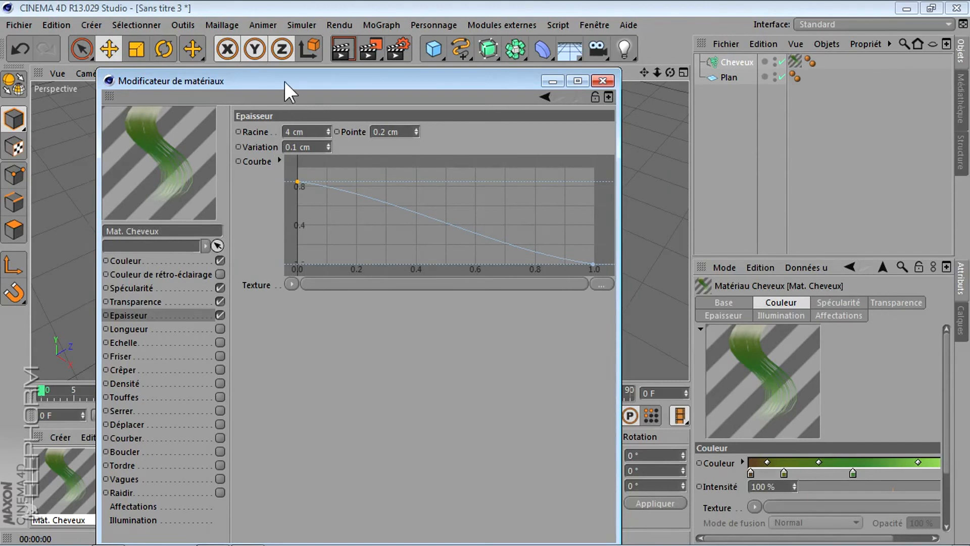
drag(283, 80, 687, 82)
click(338, 48)
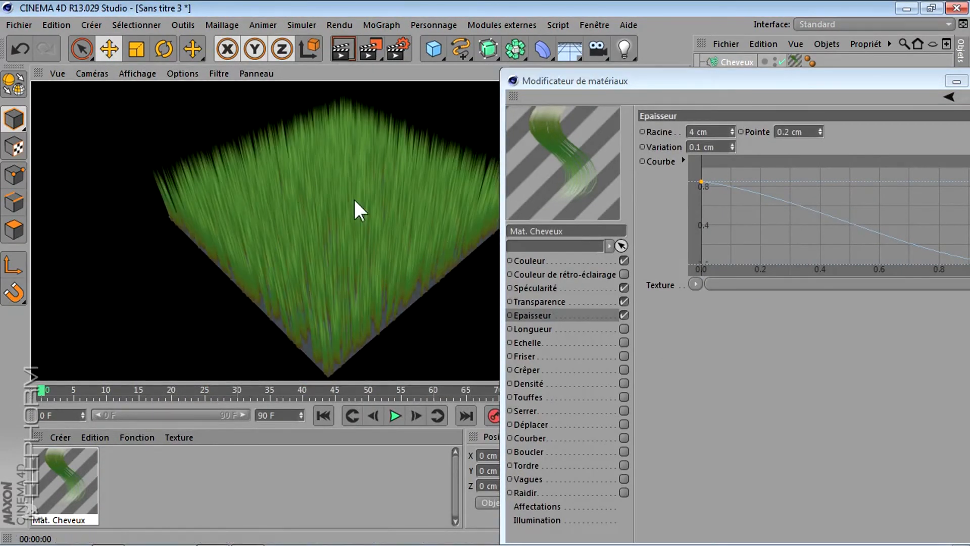
Step: Enable Longueur in the hair material with its default Variation and render the perspective view
drag(526, 82, 314, 44)
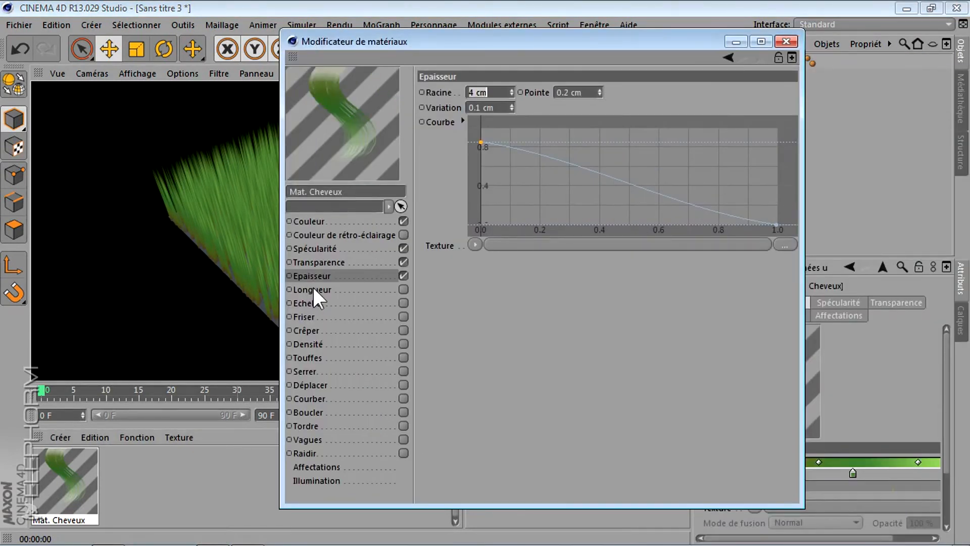
click(313, 290)
click(402, 289)
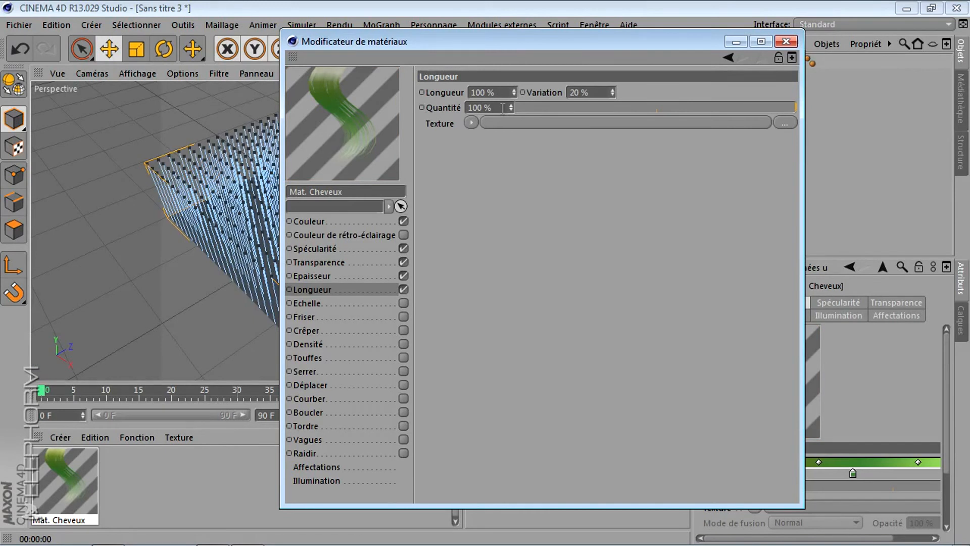
double_click(576, 92)
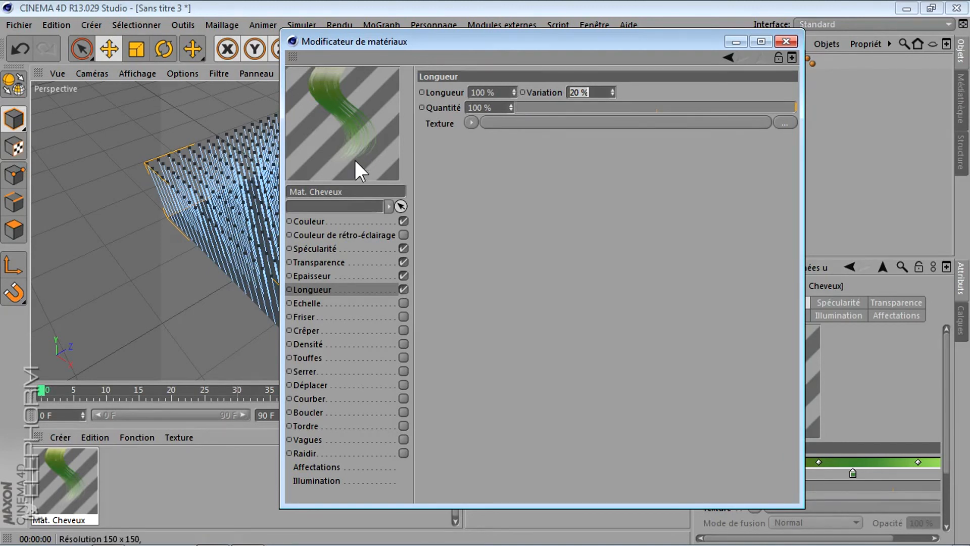
drag(405, 46, 657, 91)
click(340, 47)
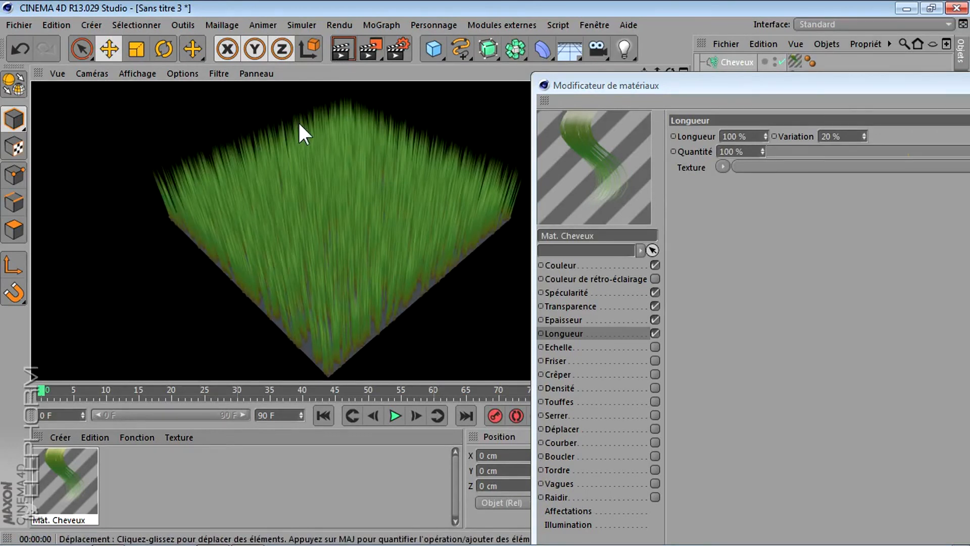
Step: Set the Longueur Variation to 2 % and render the perspective view
drag(666, 90, 329, 104)
click(491, 152)
key(BackSpace)
key(Return)
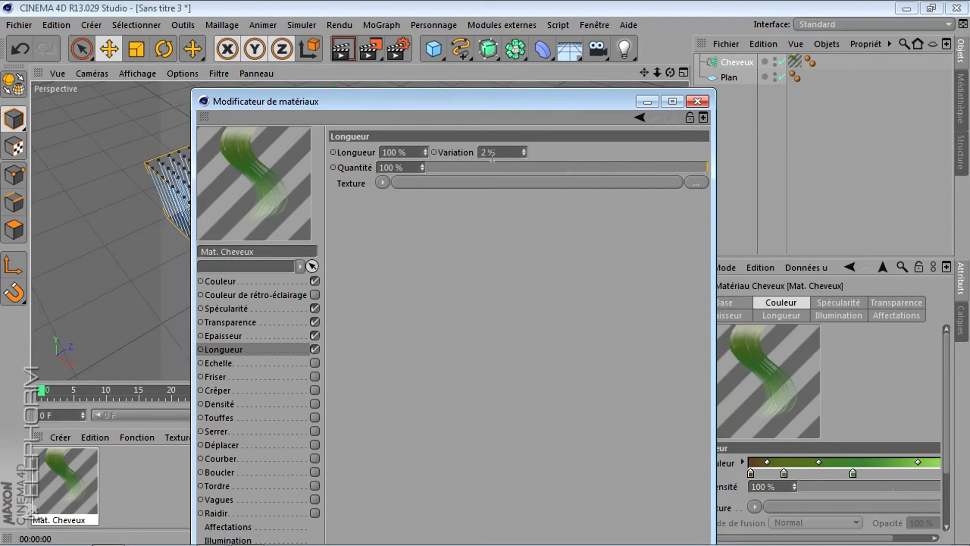
drag(267, 101, 604, 85)
click(336, 48)
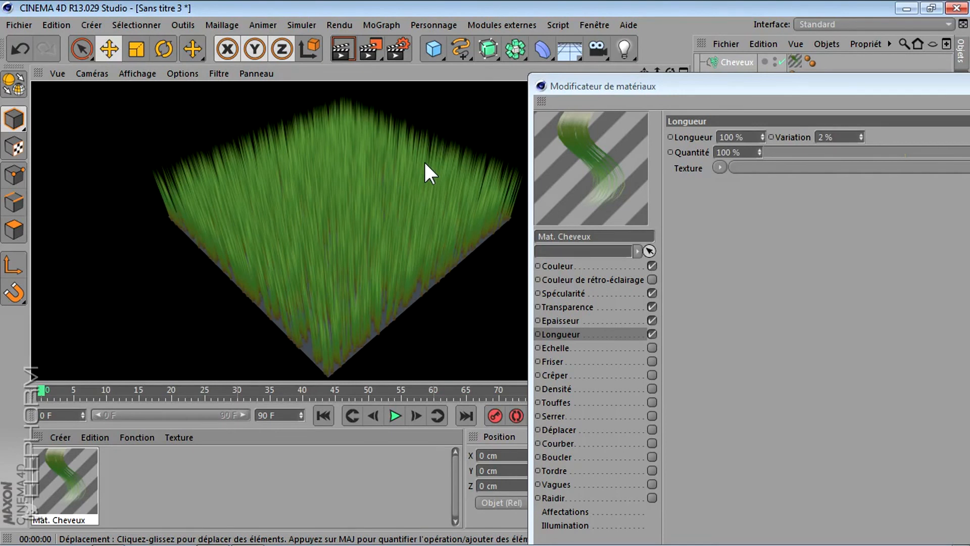
Step: Try the Echelle channel with its default values in a render of the perspective view, and disable it again
drag(644, 89, 417, 46)
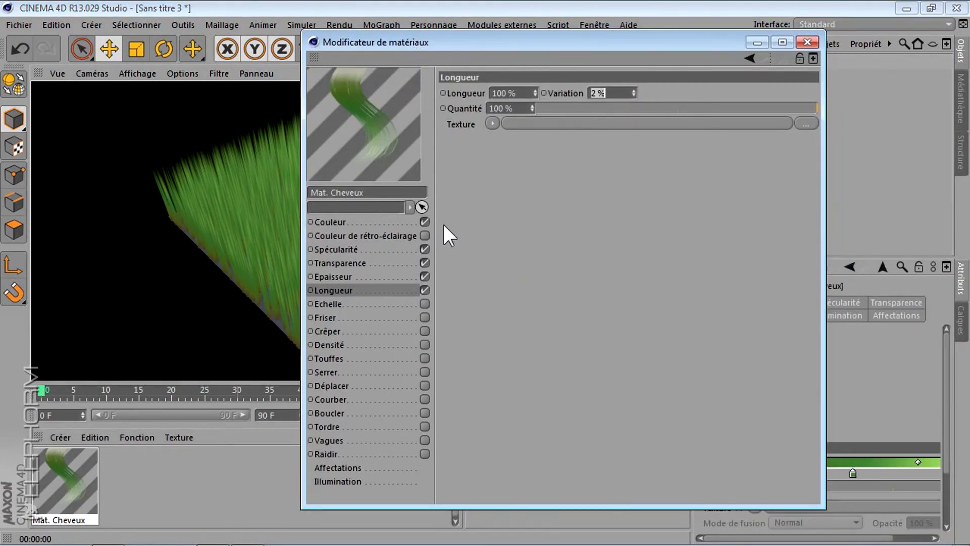
click(336, 304)
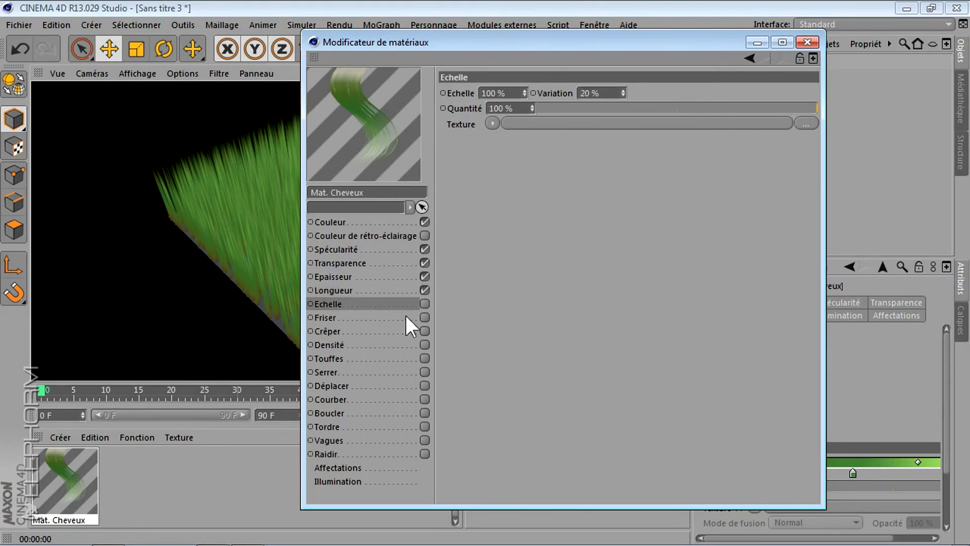
click(424, 304)
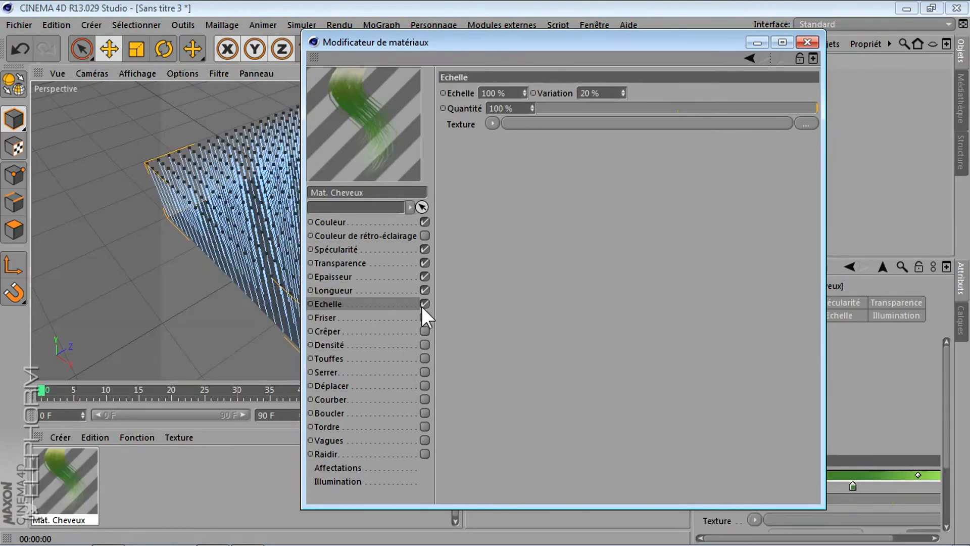
drag(364, 49, 566, 81)
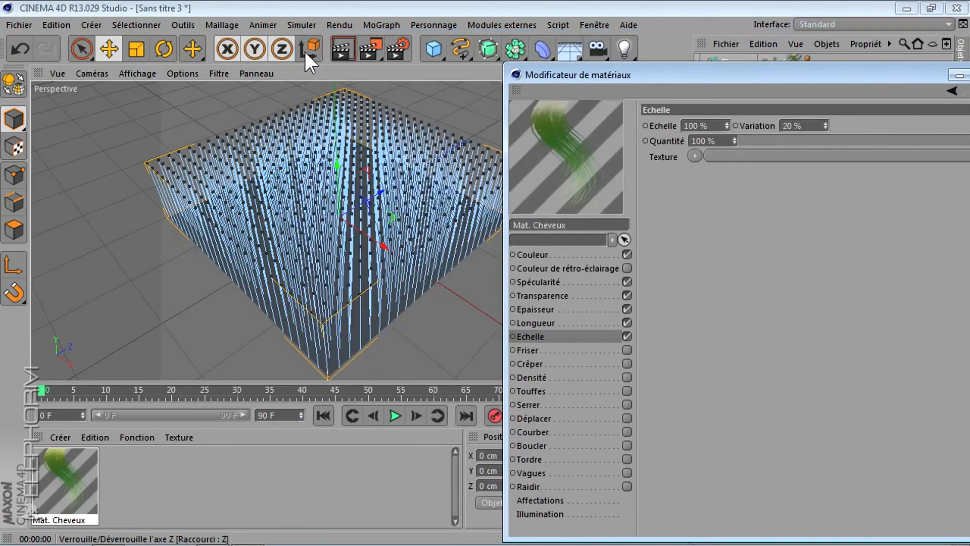
click(342, 47)
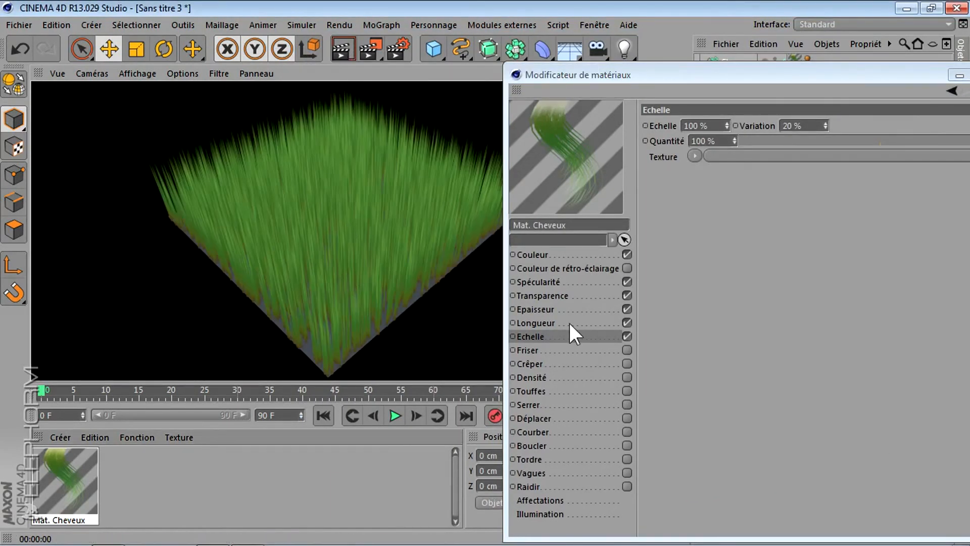
click(632, 336)
Step: Try the Friser and Crêper channels one at a time, rendering the view with each and disabling it again
click(624, 349)
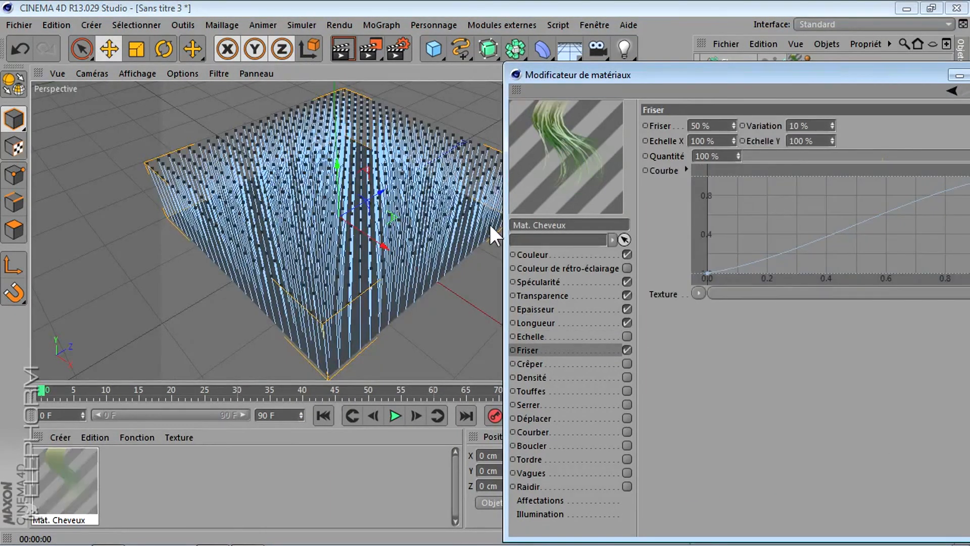
click(334, 47)
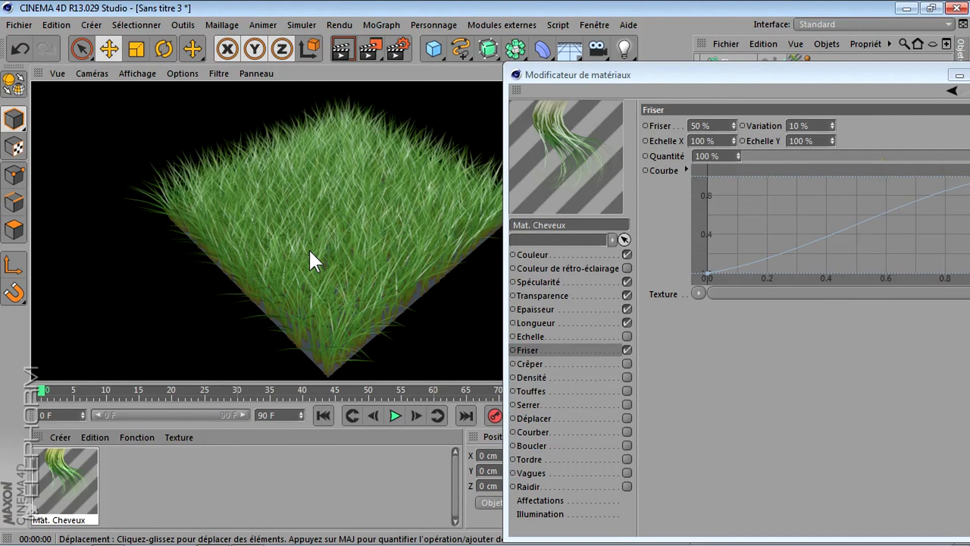
click(627, 350)
click(627, 364)
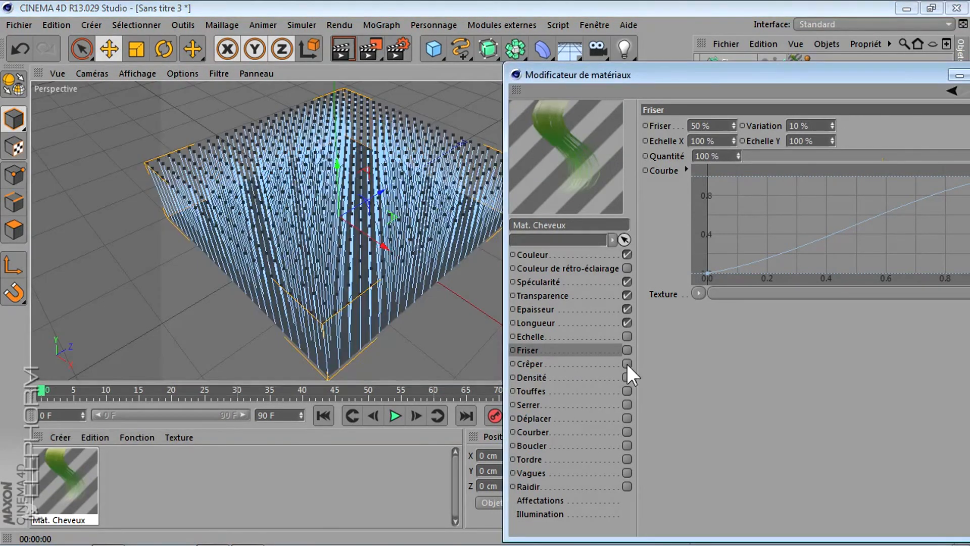
click(350, 41)
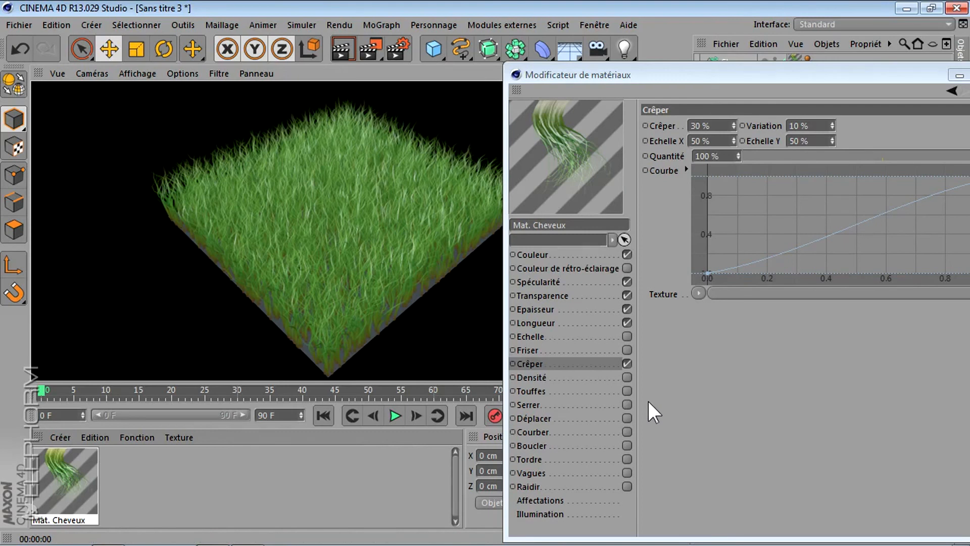
click(627, 363)
Step: Try the Densité and Touffes channels one at a time, rendering the view with each and disabling it again
click(626, 377)
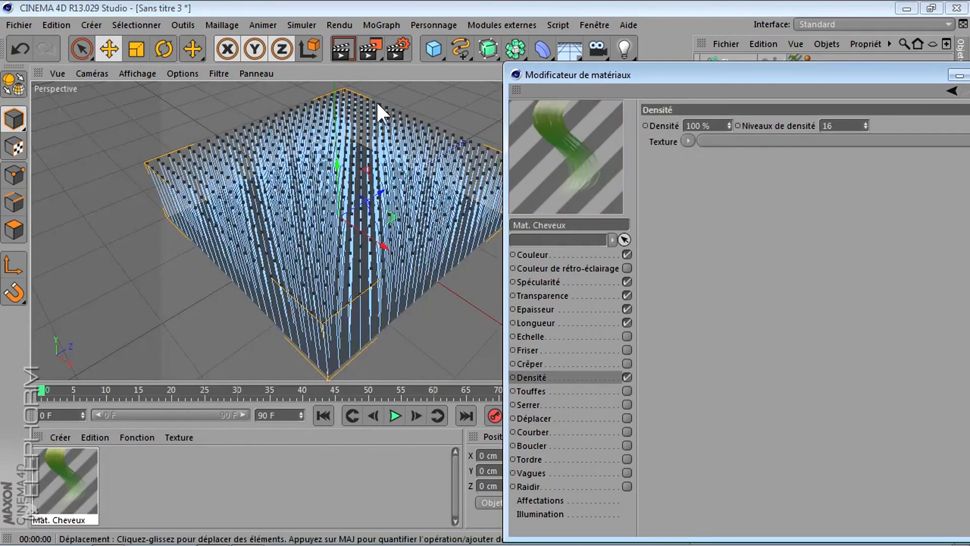
click(342, 49)
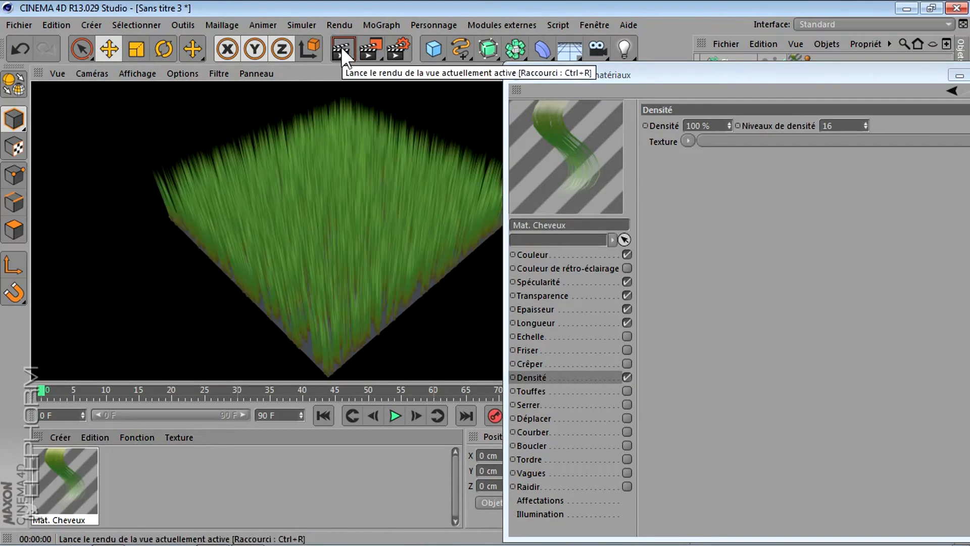
click(627, 377)
click(627, 391)
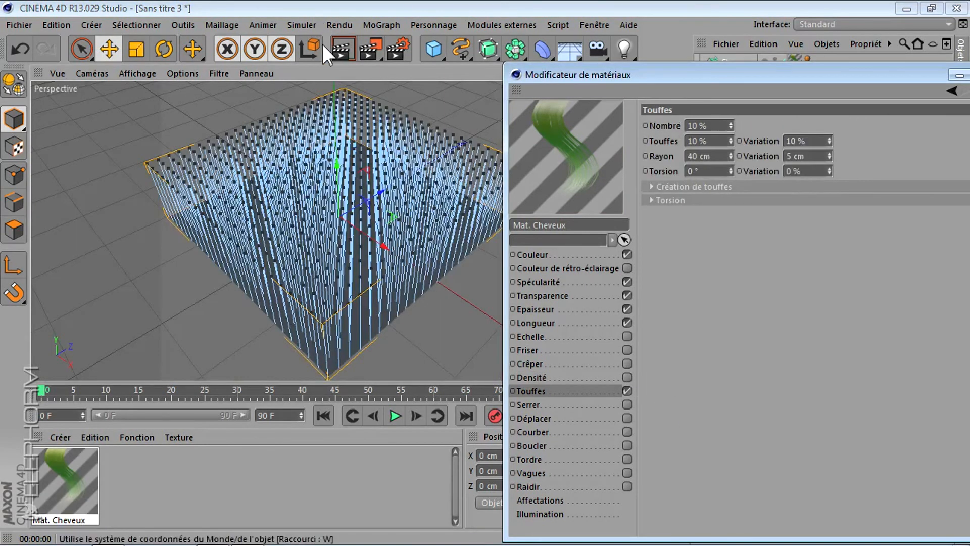
click(348, 51)
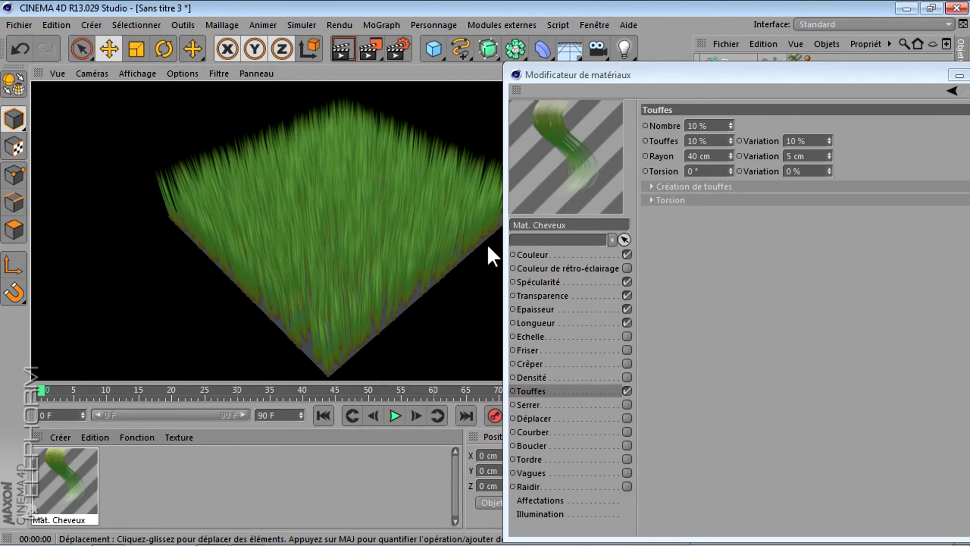
click(627, 390)
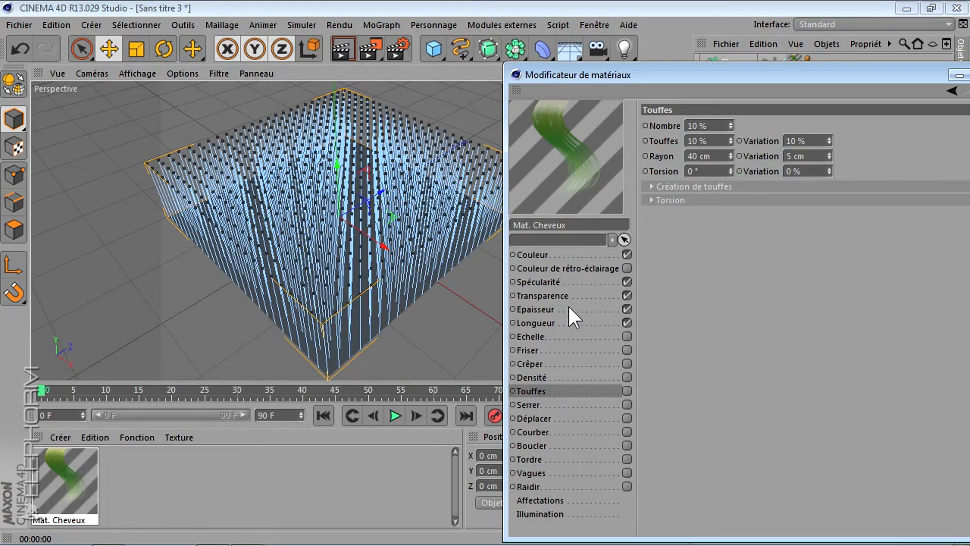
Step: Review the hair material's Couleur, Spécularité, Couleur de rétro-éclairage, Transparence, Epaisseur and Longueur settings
drag(581, 77, 420, 50)
click(384, 228)
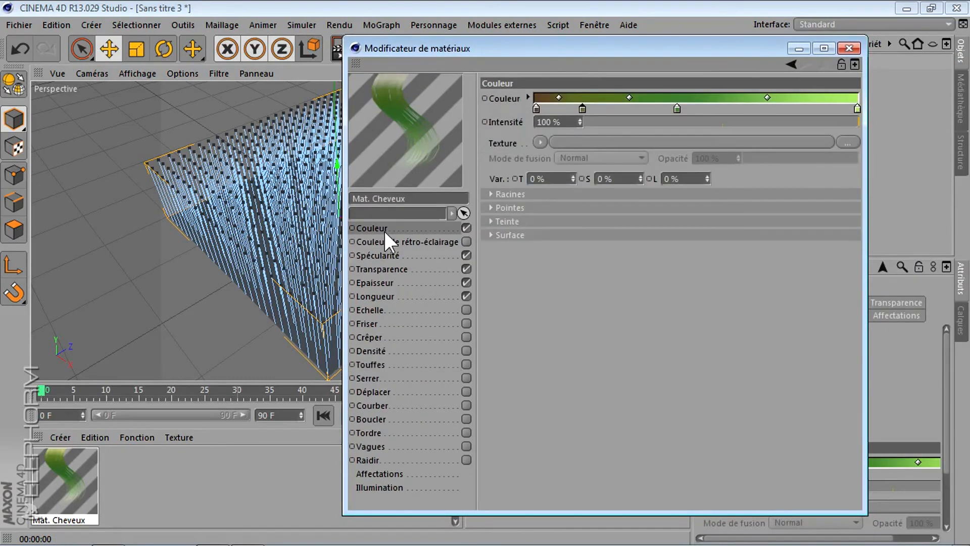
click(385, 256)
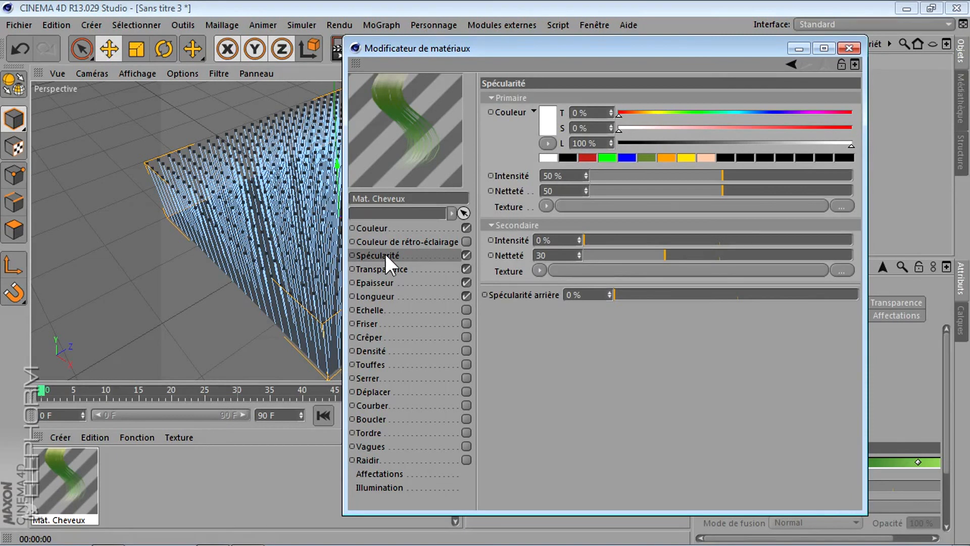
click(382, 241)
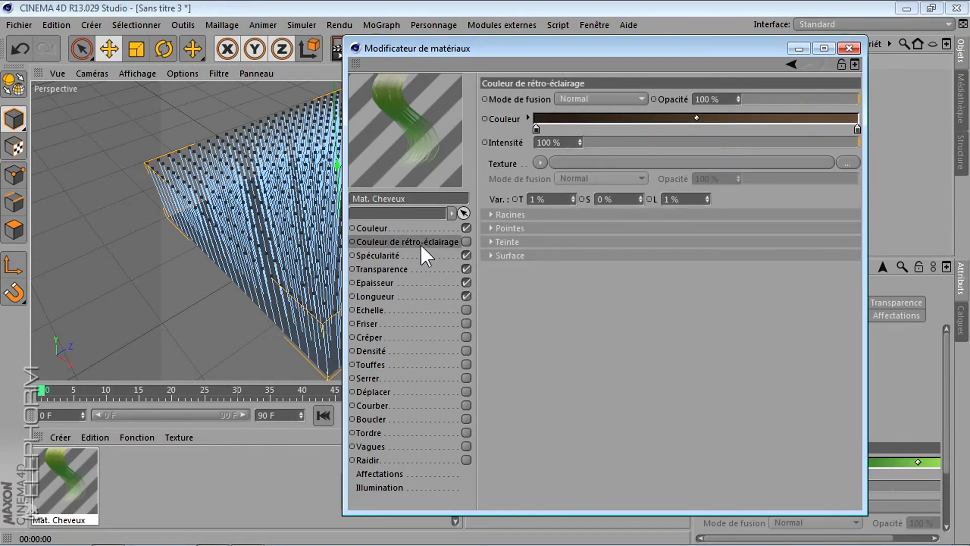
click(392, 269)
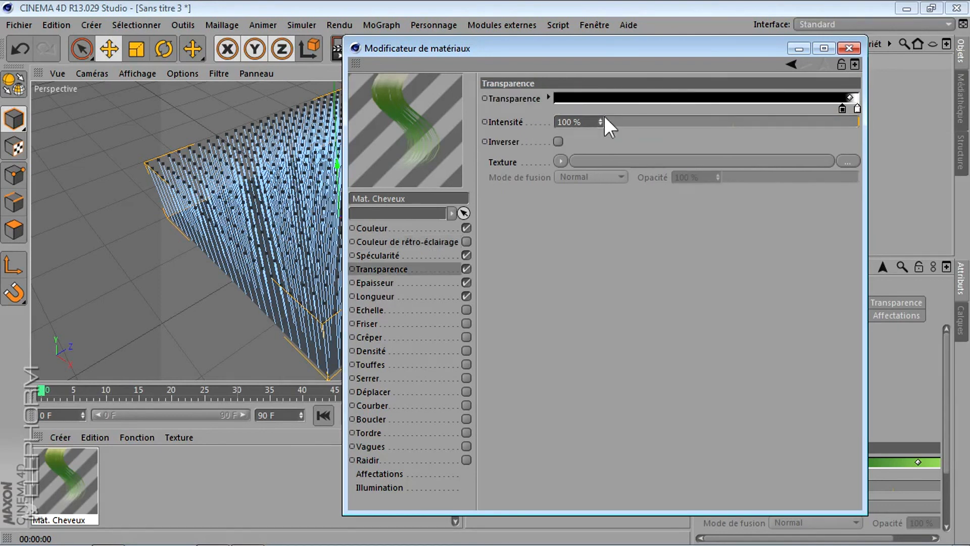
click(390, 283)
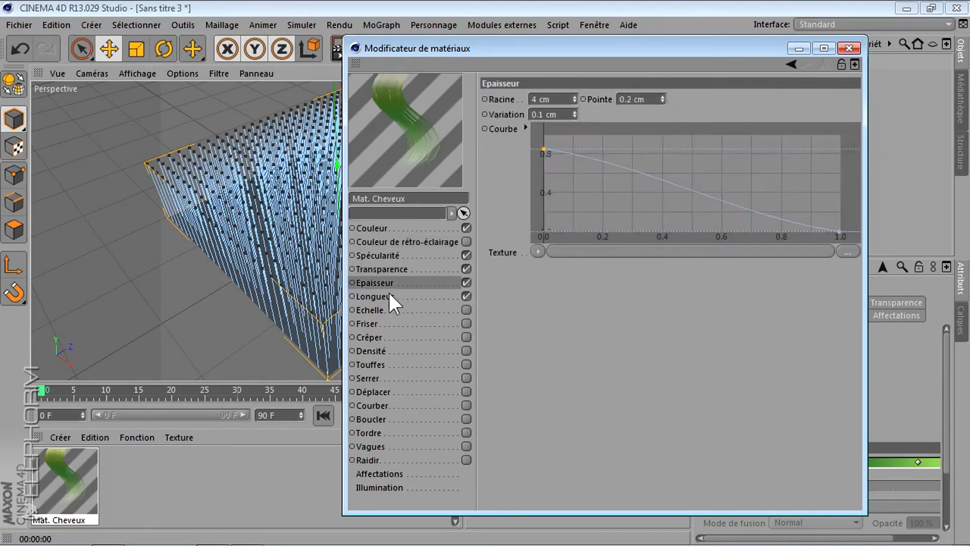
click(389, 296)
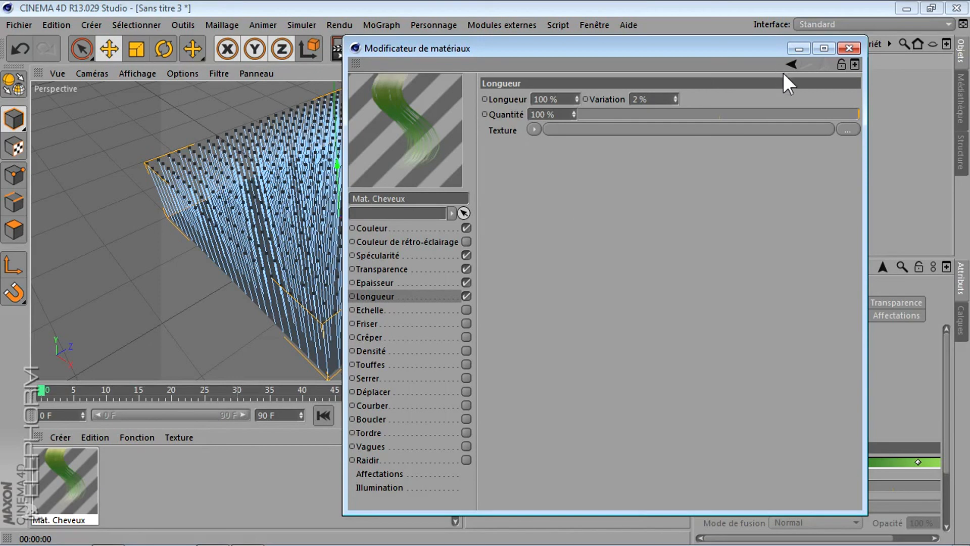
Step: Close the material editor and render the grass from a different viewing angle
click(848, 48)
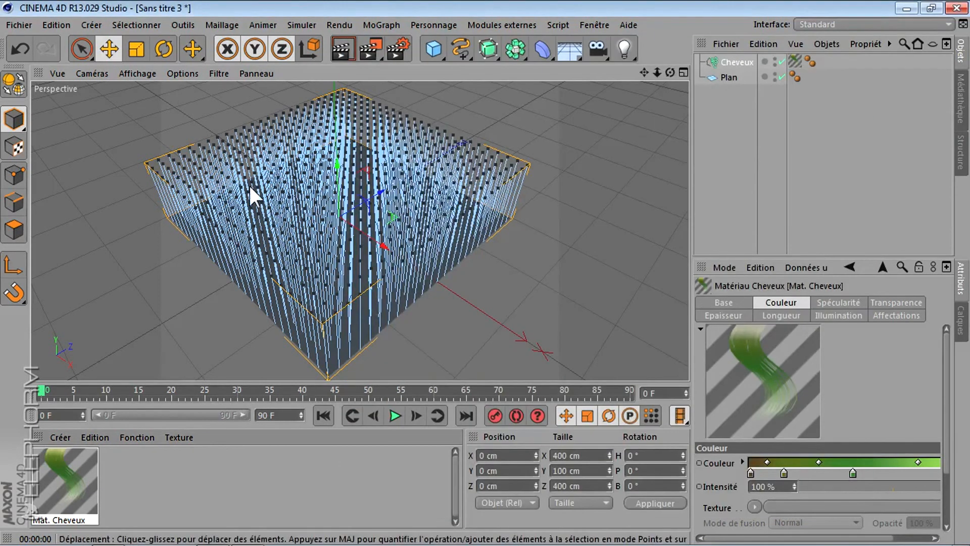
drag(670, 72, 609, 55)
click(341, 46)
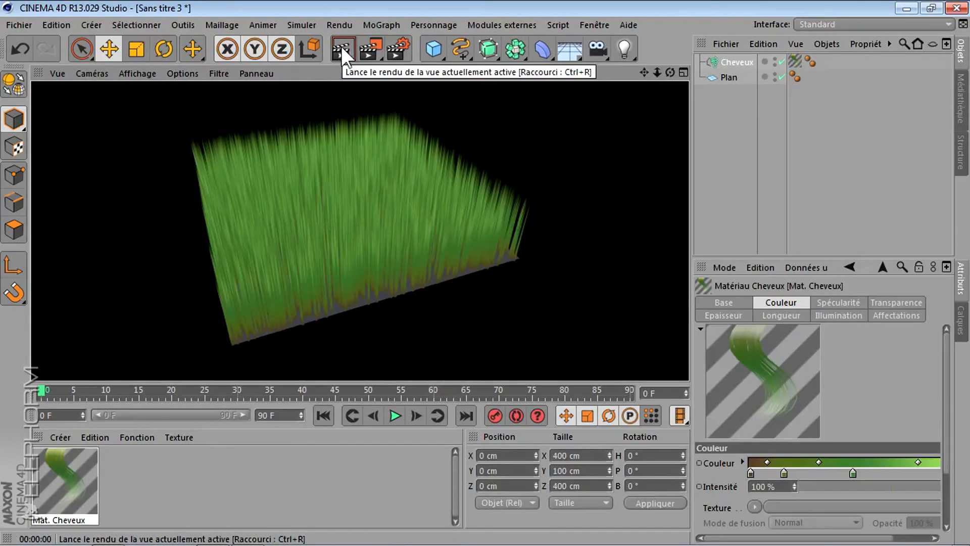